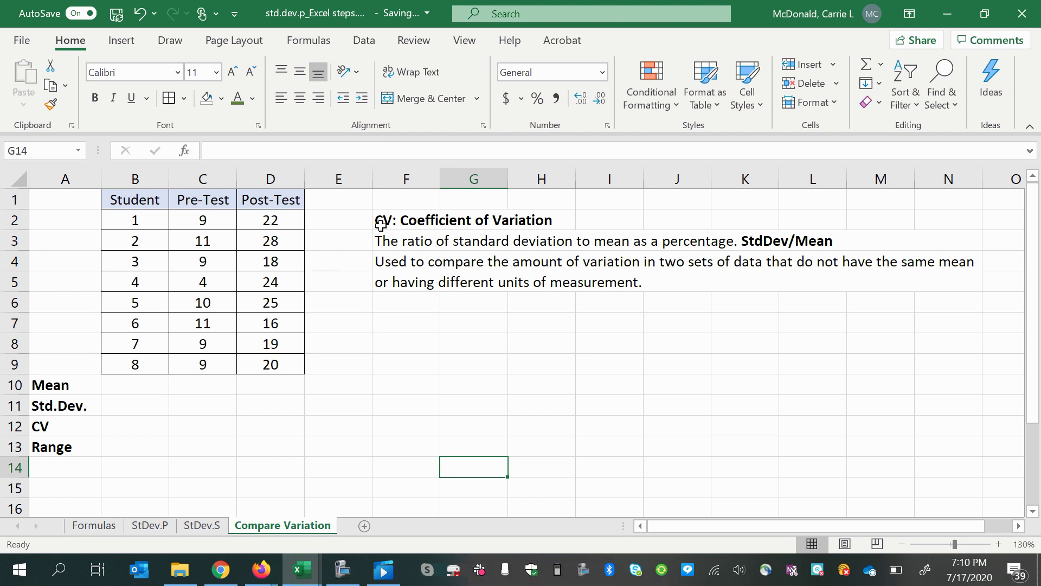
# Point out the CV heading, the statistic labels, and the Student, Pre-Test and Post-Test columns.
pyautogui.moveTo(381, 225); pyautogui.dragTo(568, 220)
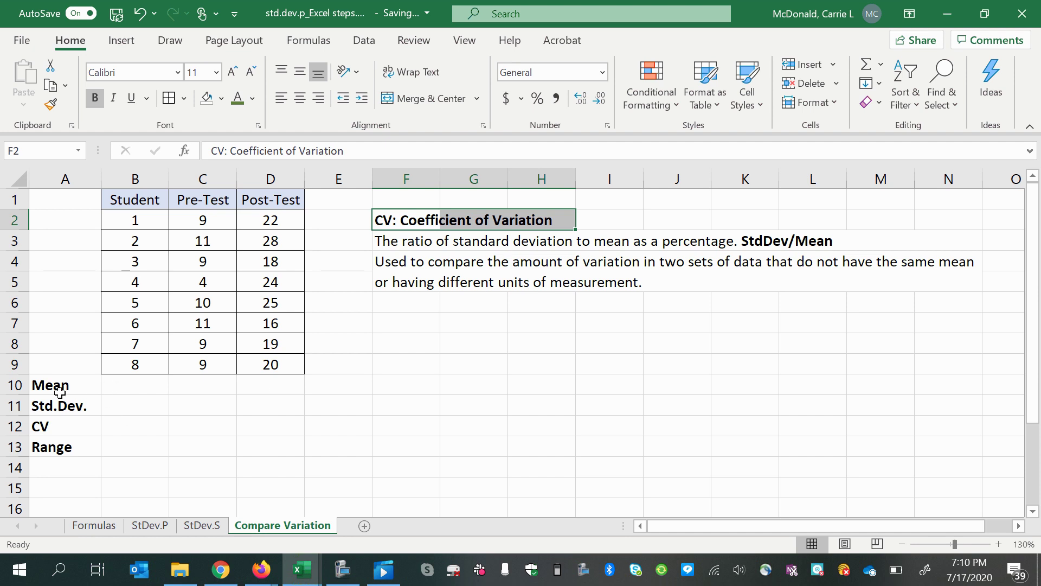
pyautogui.moveTo(46, 386); pyautogui.dragTo(50, 445)
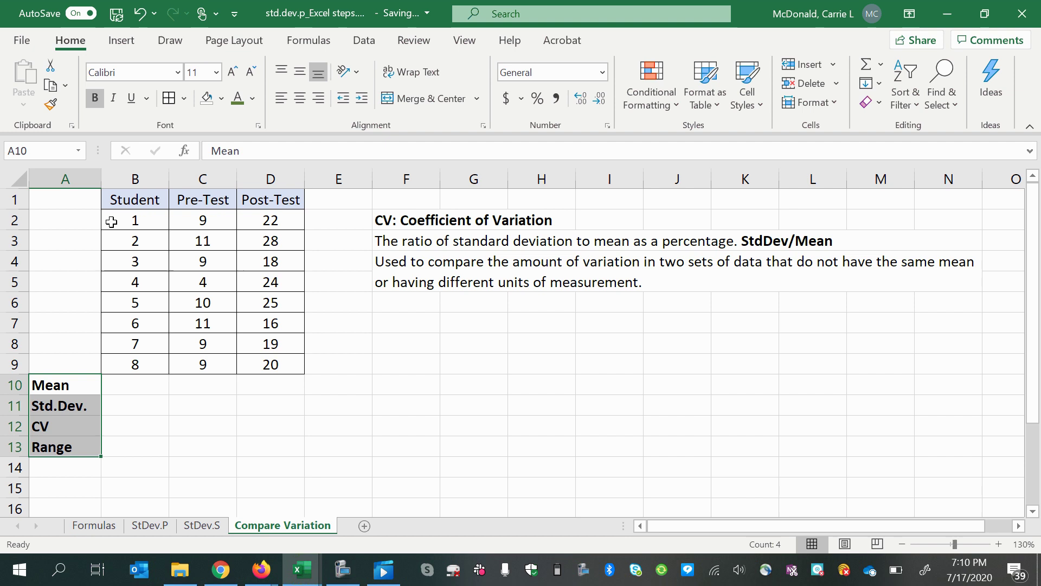
pyautogui.click(122, 178)
pyautogui.click(202, 178)
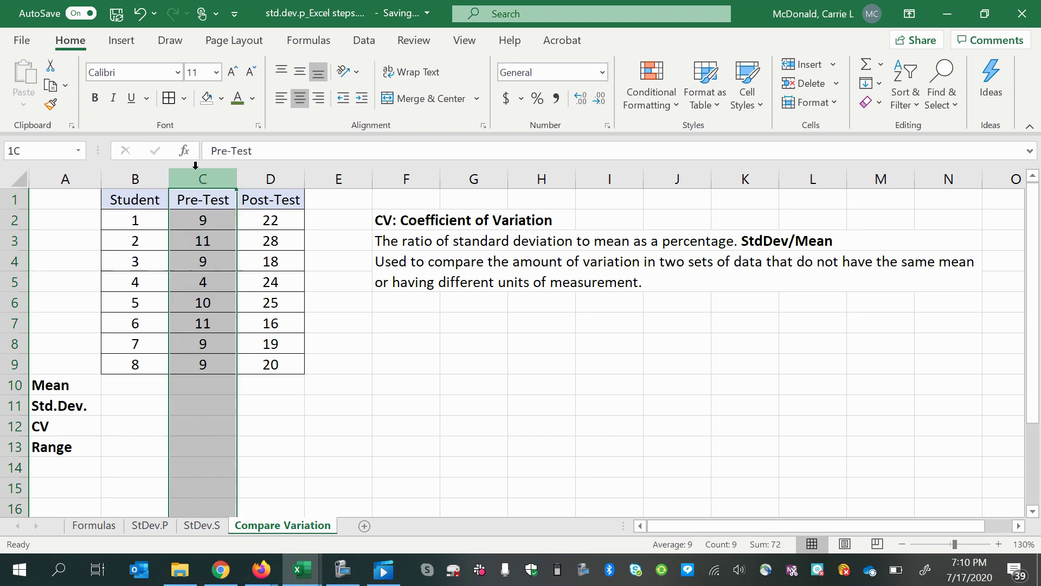
pyautogui.click(255, 177)
# Enter =AVERAGE(B2:B9) in B10 for the Student mean of 4.500.
pyautogui.click(141, 389)
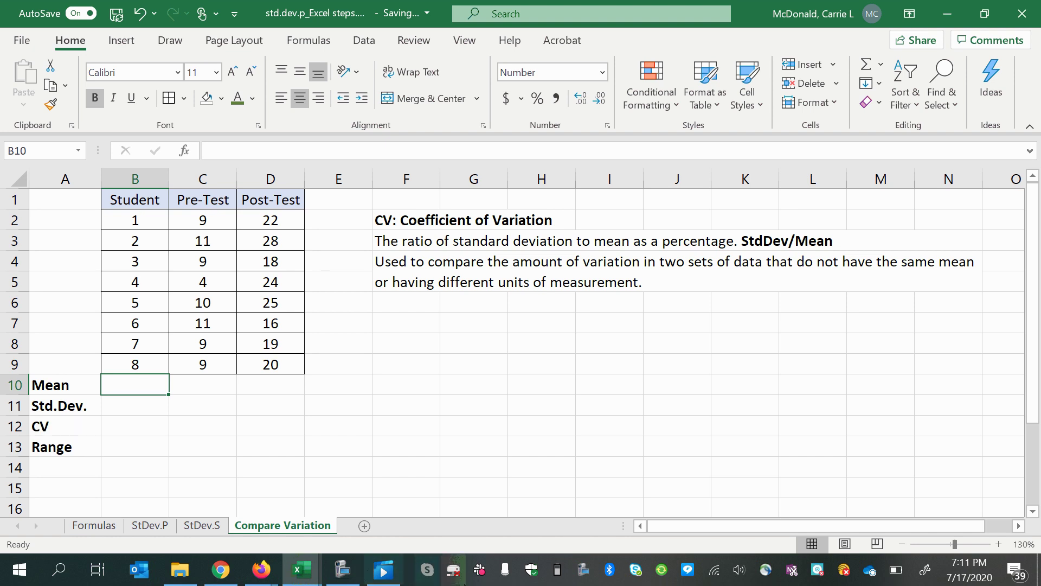
pyautogui.write('=aver')
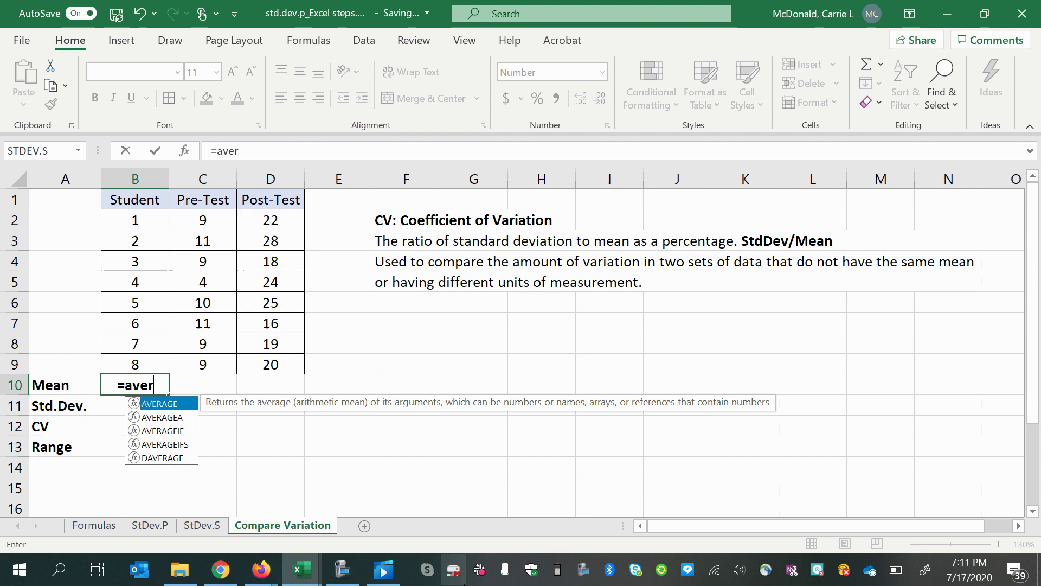
pyautogui.write('age(')
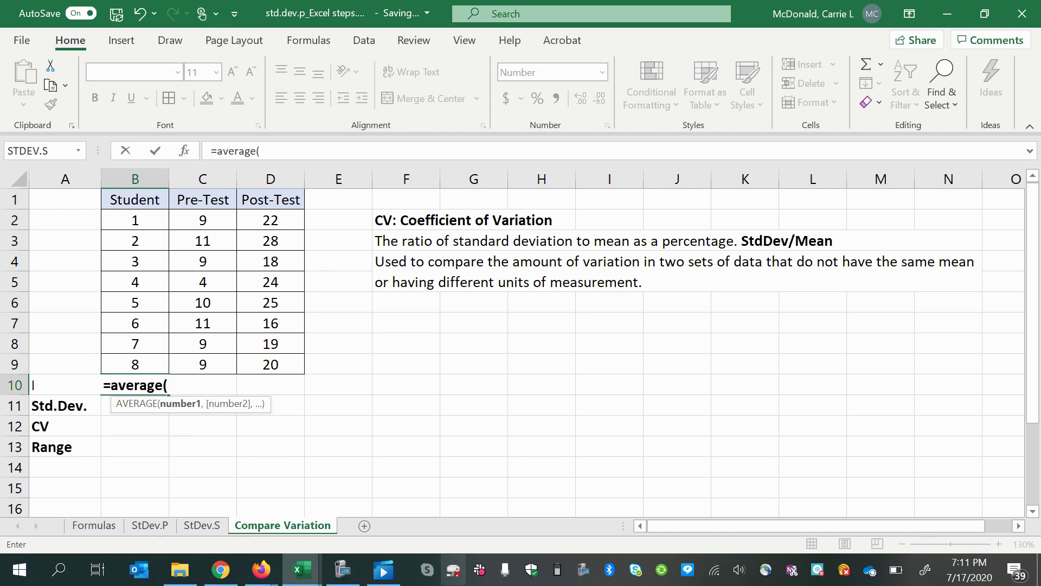
pyautogui.click(124, 226)
pyautogui.moveTo(124, 226); pyautogui.dragTo(137, 364)
pyautogui.press('Return')
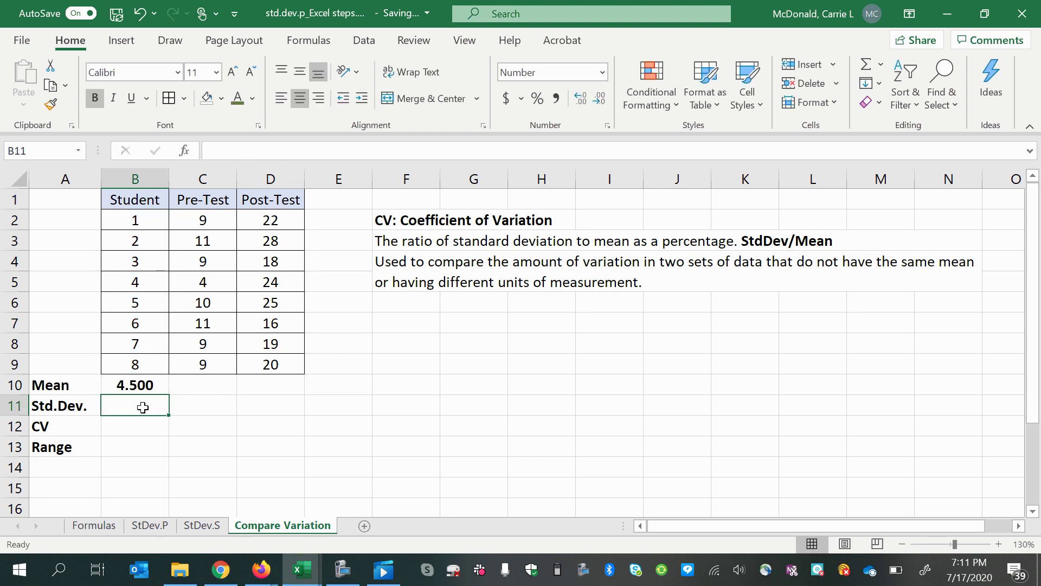
# Enter =STDEV.S(B2:B9) in B11 for the Student standard deviation of 2.449.
pyautogui.write('=')
pyautogui.write('std.')
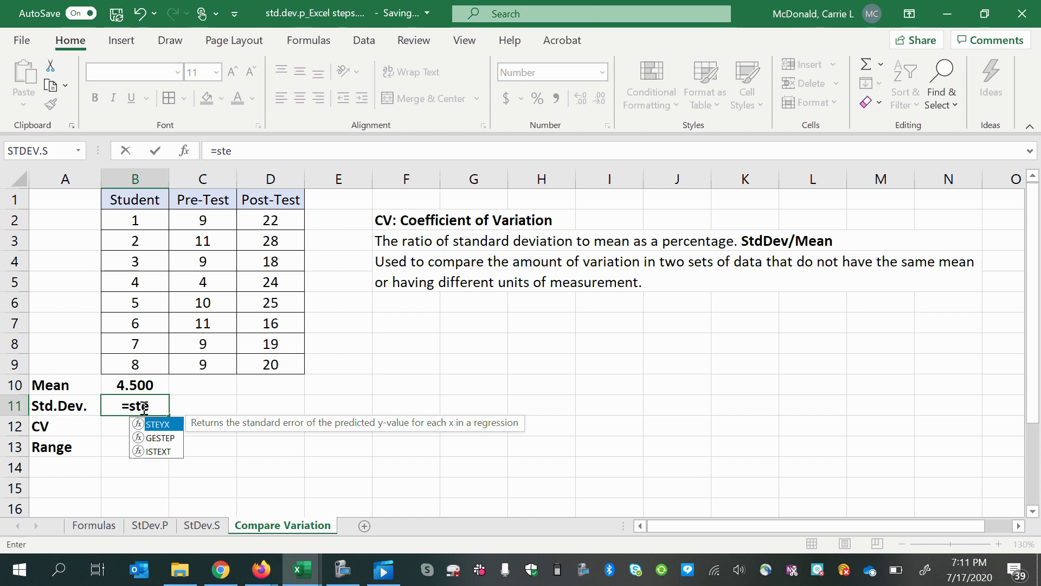
pyautogui.press('BackSpace')
pyautogui.write('ev')
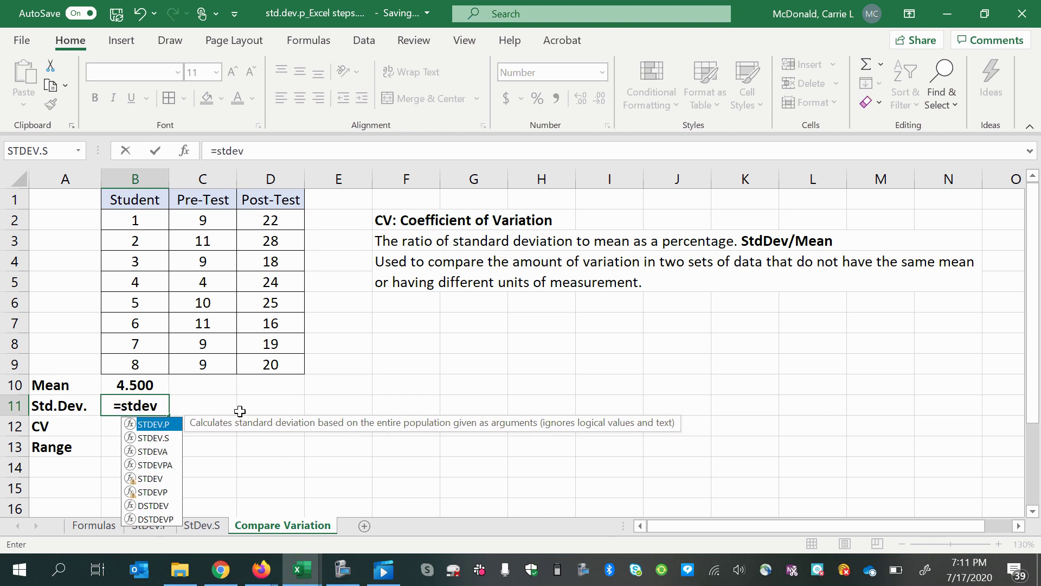
pyautogui.write('.s(')
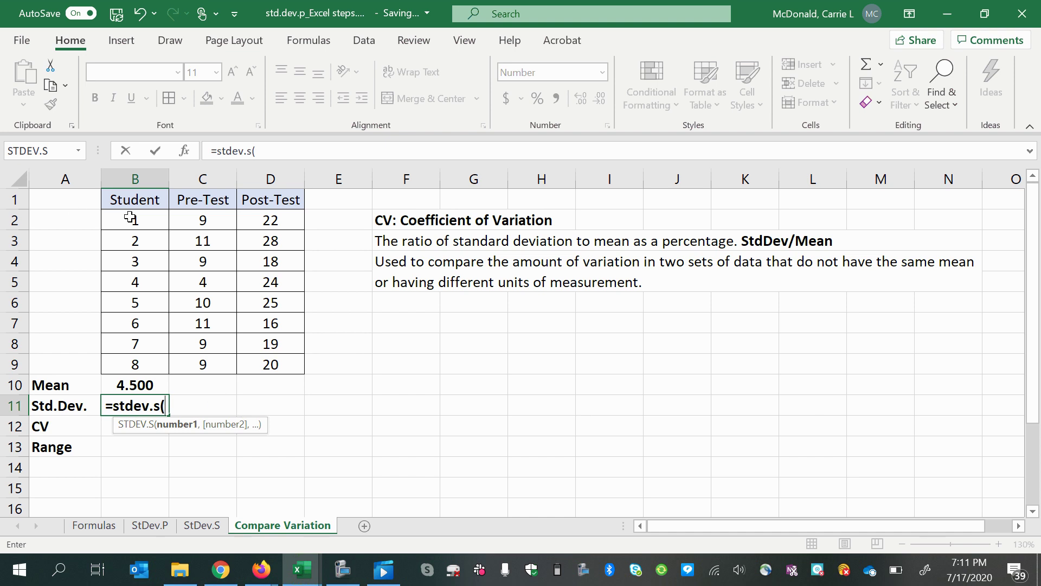
pyautogui.moveTo(130, 218); pyautogui.dragTo(125, 366)
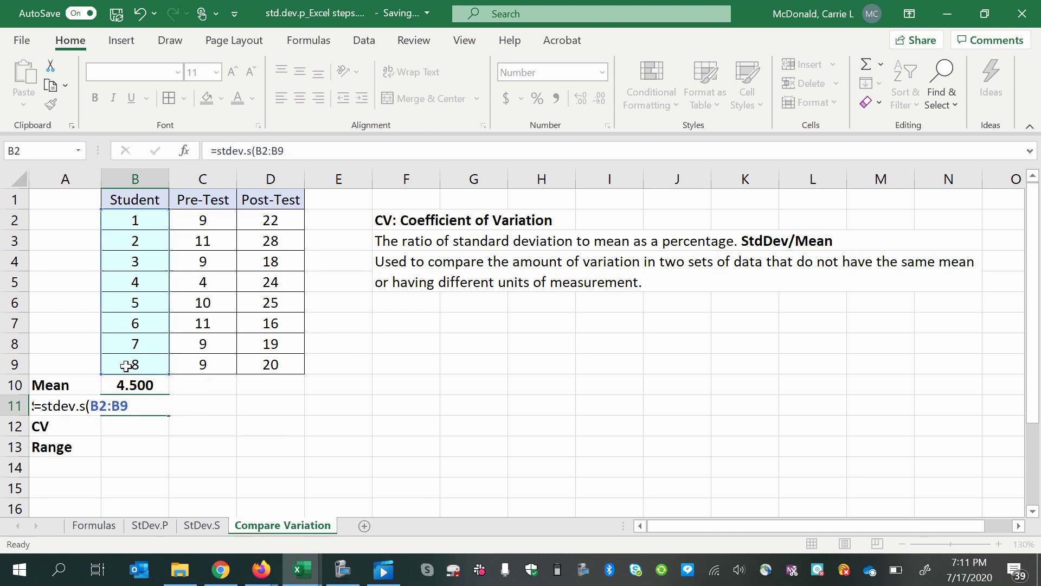
pyautogui.press('Return')
# Enter =B11/B10 in B12 as the Student coefficient of variation.
pyautogui.write('=')
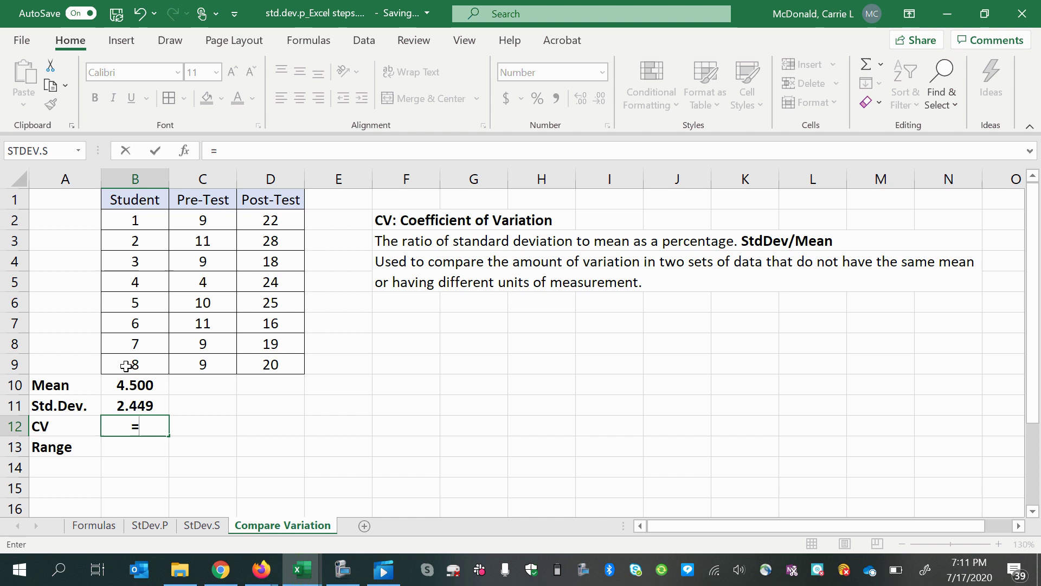
pyautogui.click(144, 405)
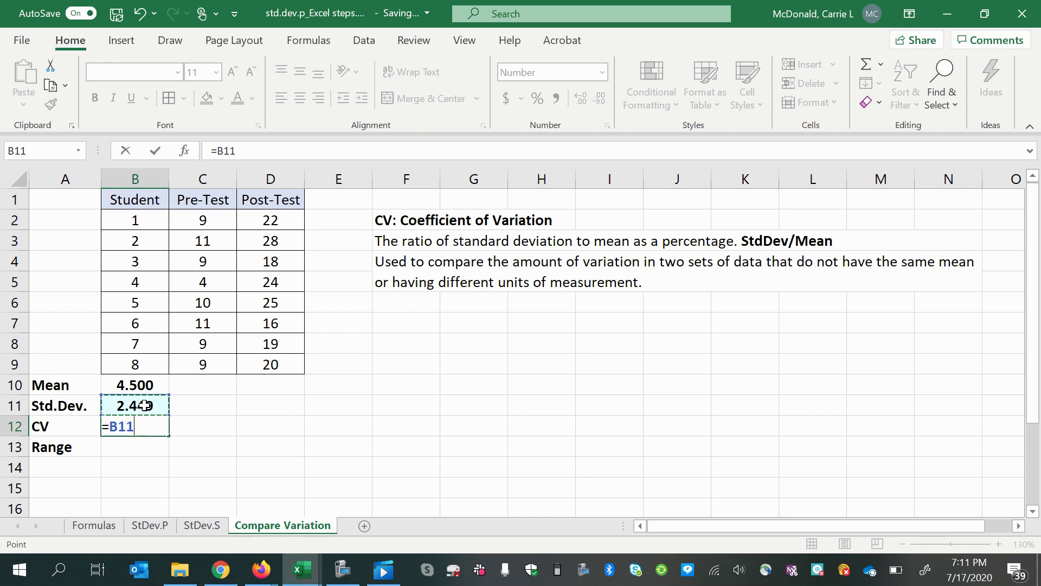
pyautogui.write('/')
pyautogui.click(124, 384)
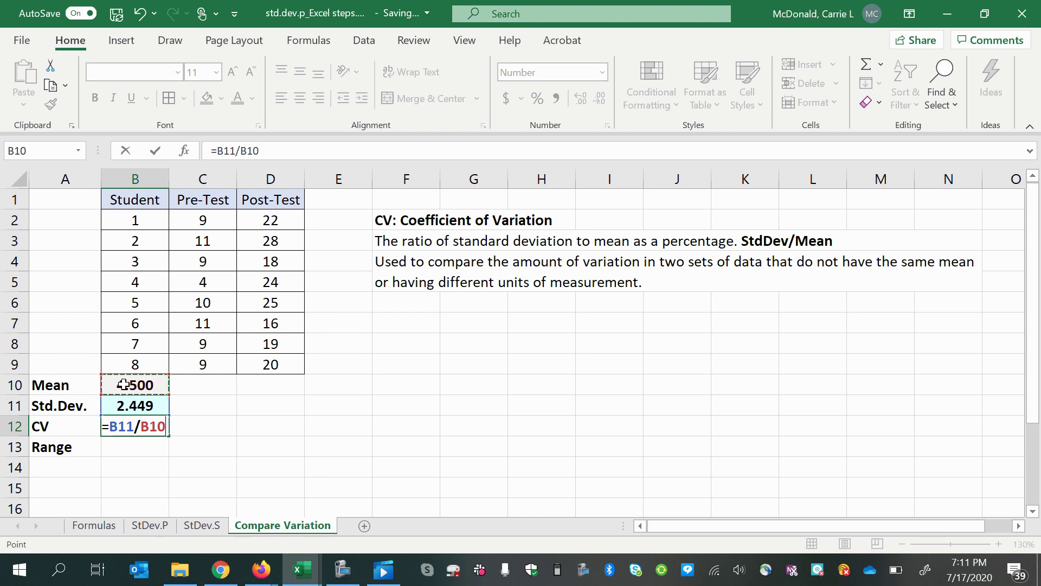
pyautogui.press('Return')
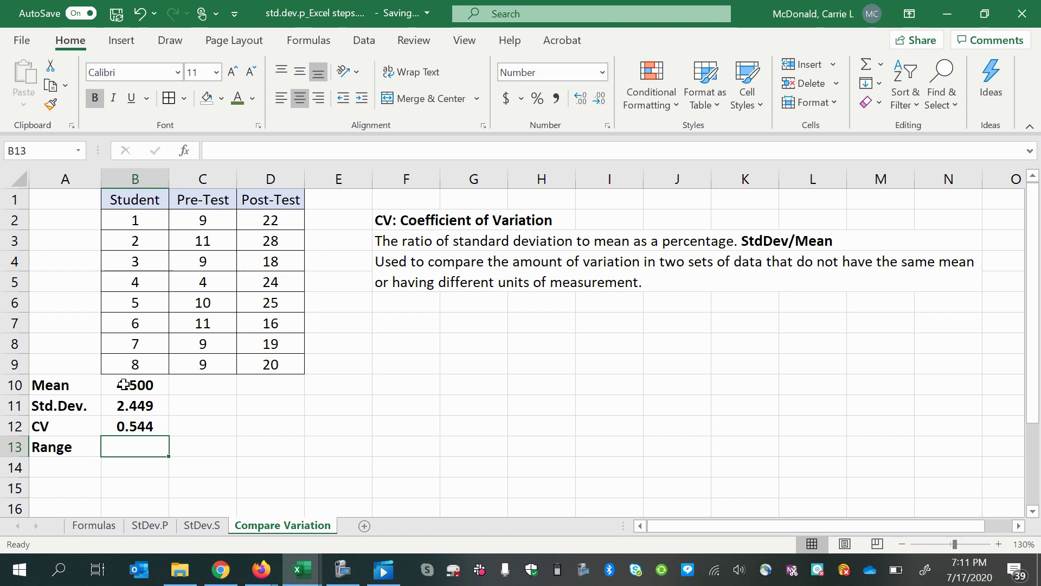
# Format B12 as a percentage with one decimal place, showing 54.4%.
pyautogui.click(138, 424)
pyautogui.rightClick(141, 427)
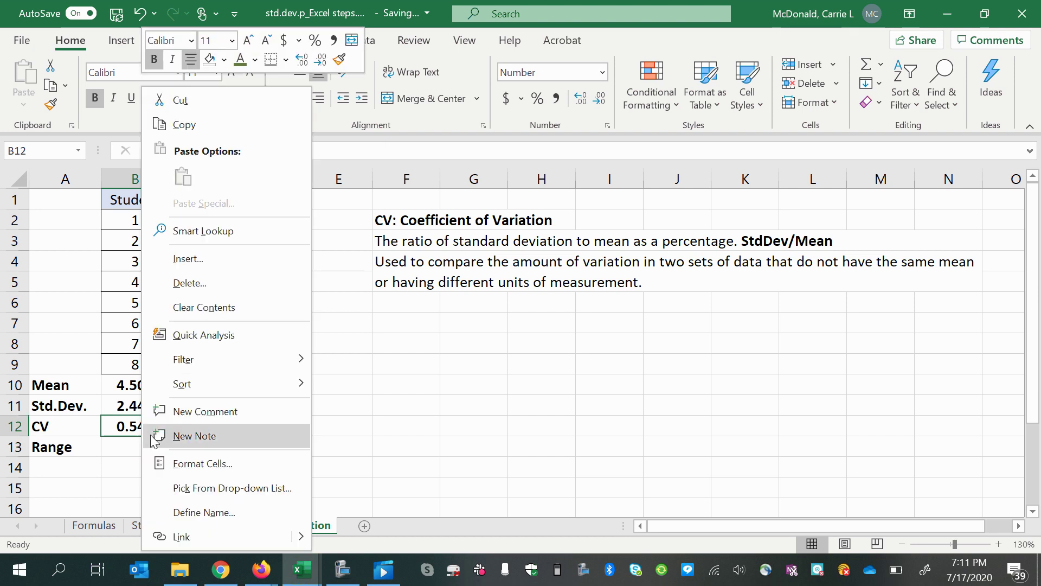
pyautogui.click(177, 463)
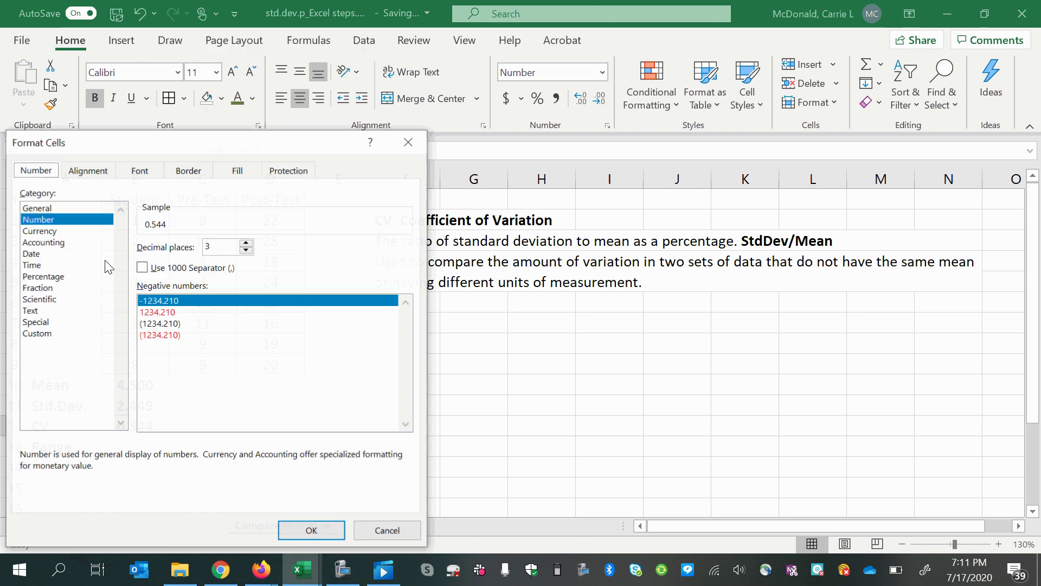
pyautogui.click(39, 276)
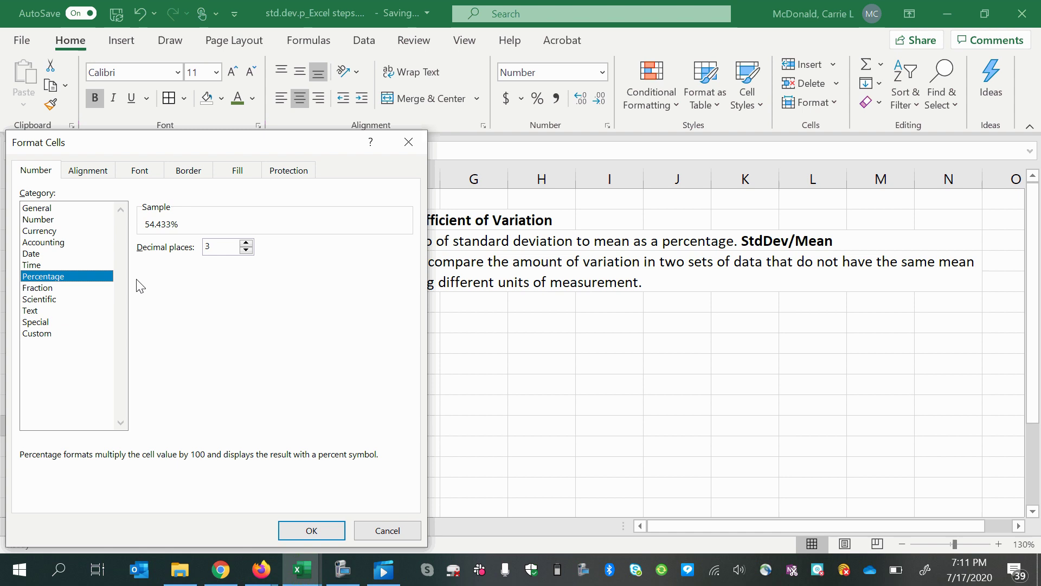
pyautogui.click(246, 250)
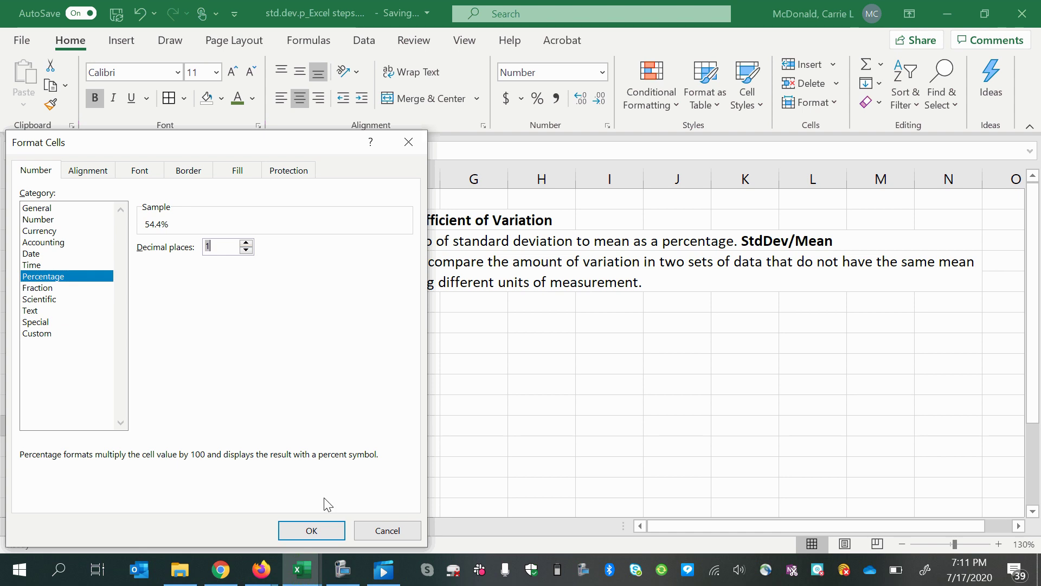
pyautogui.click(312, 530)
pyautogui.click(109, 446)
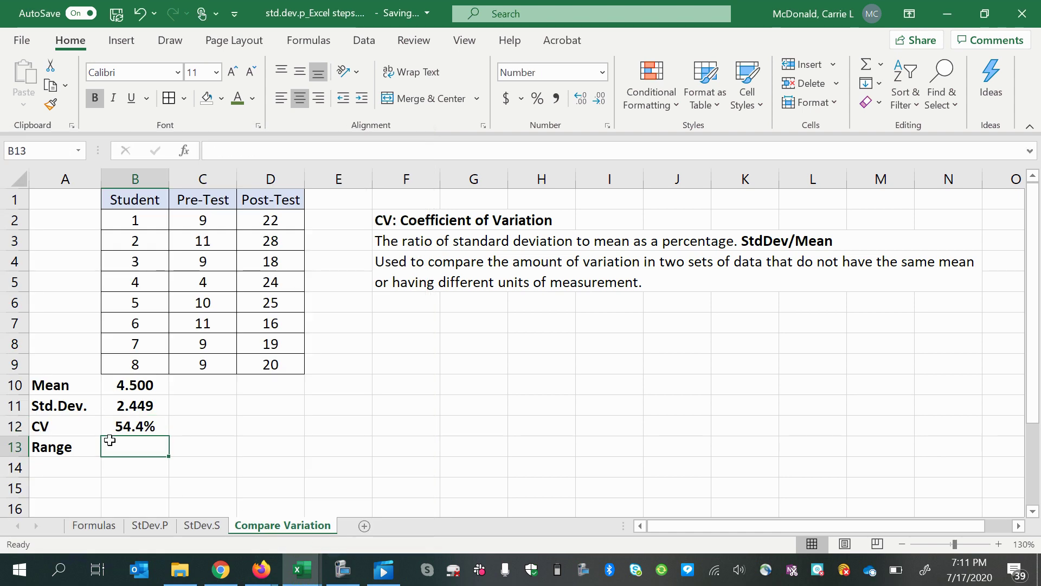
# Enter =MAX(B2:B9)-MIN(B2:B9) in B13 for a Student range of 7.000, then check it.
pyautogui.write('=')
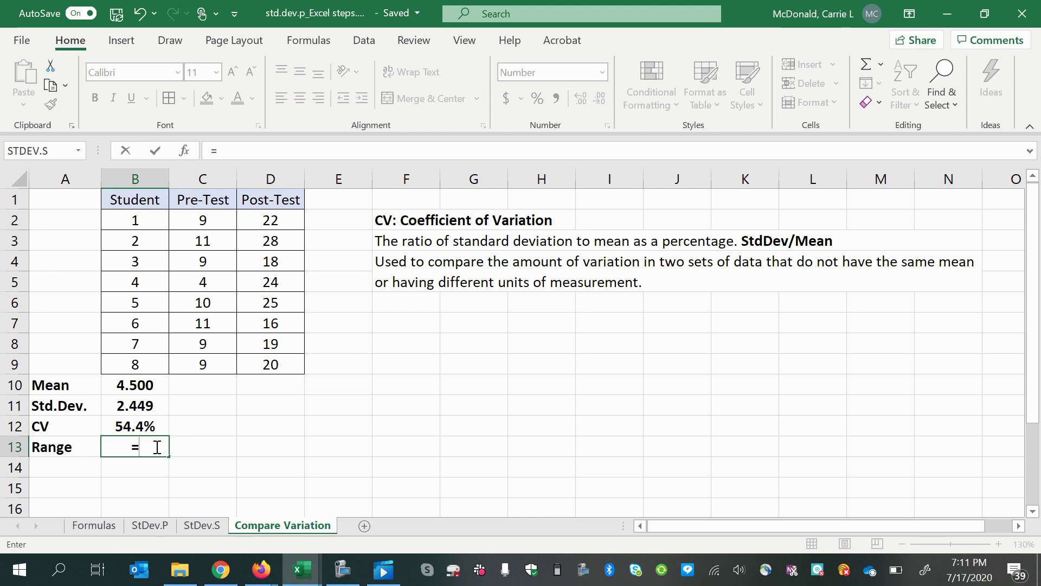
pyautogui.write('mi')
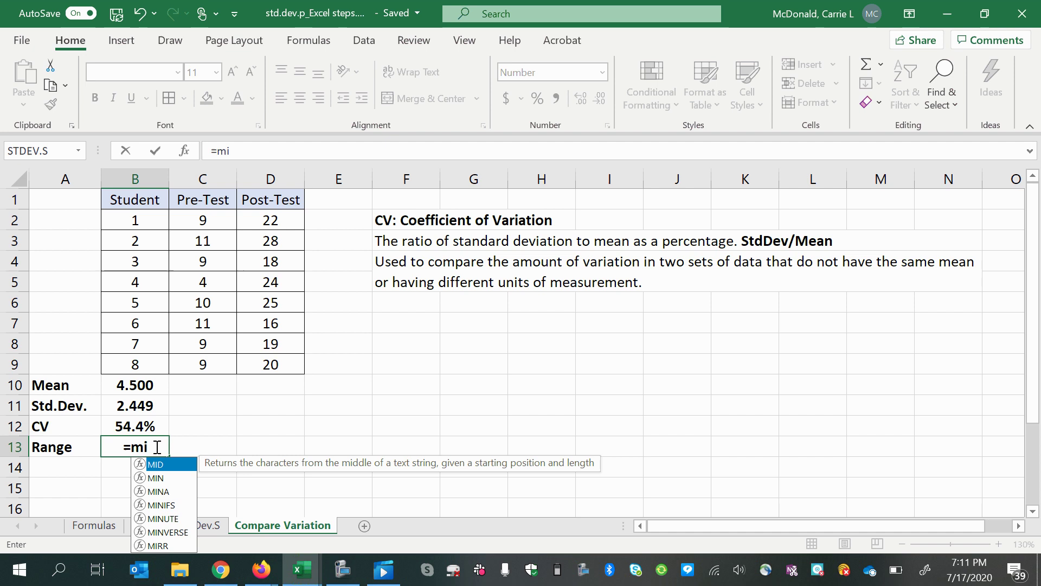
pyautogui.press('BackSpace')
pyautogui.write('ax(')
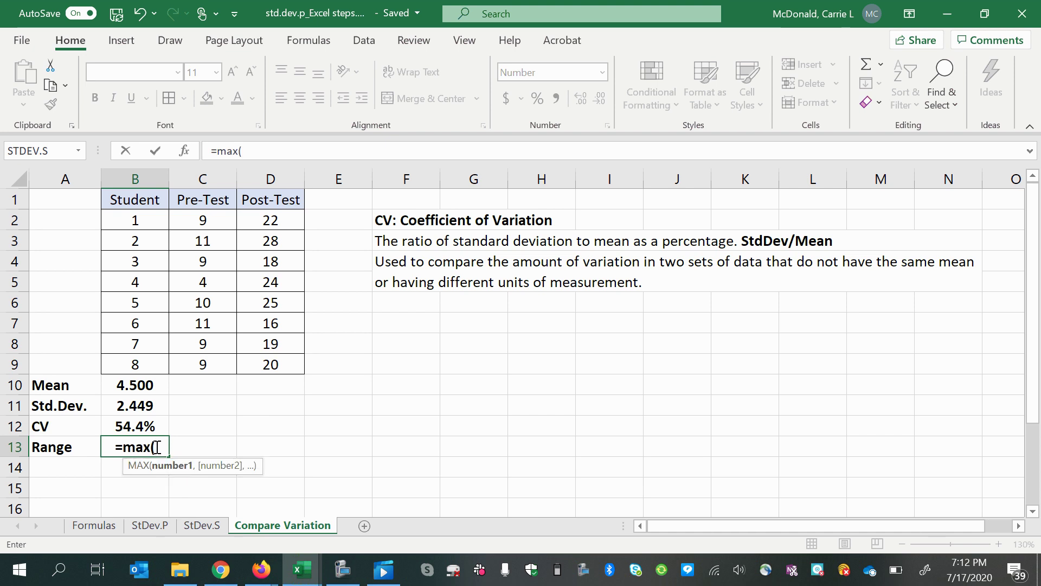
pyautogui.moveTo(144, 223); pyautogui.dragTo(136, 367)
pyautogui.write(')-')
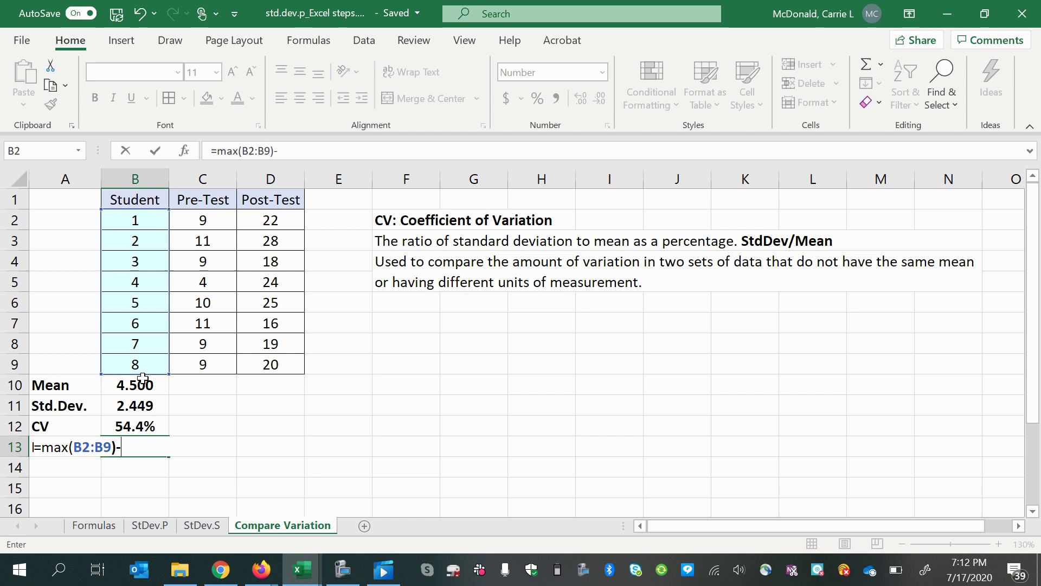
pyautogui.write('min')
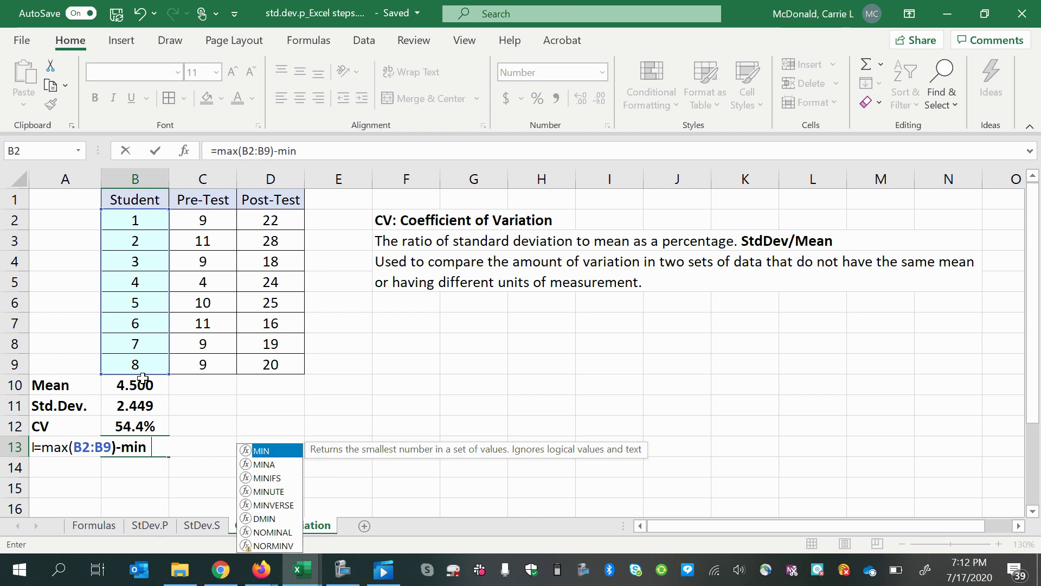
pyautogui.write('(')
pyautogui.moveTo(137, 220); pyautogui.dragTo(130, 367)
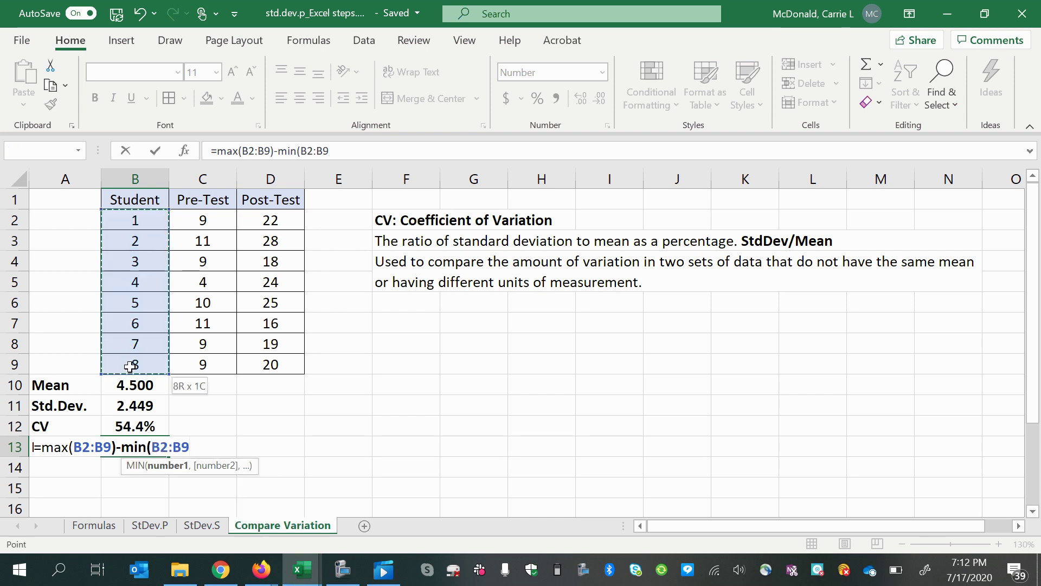
pyautogui.write(')')
pyautogui.press('Return')
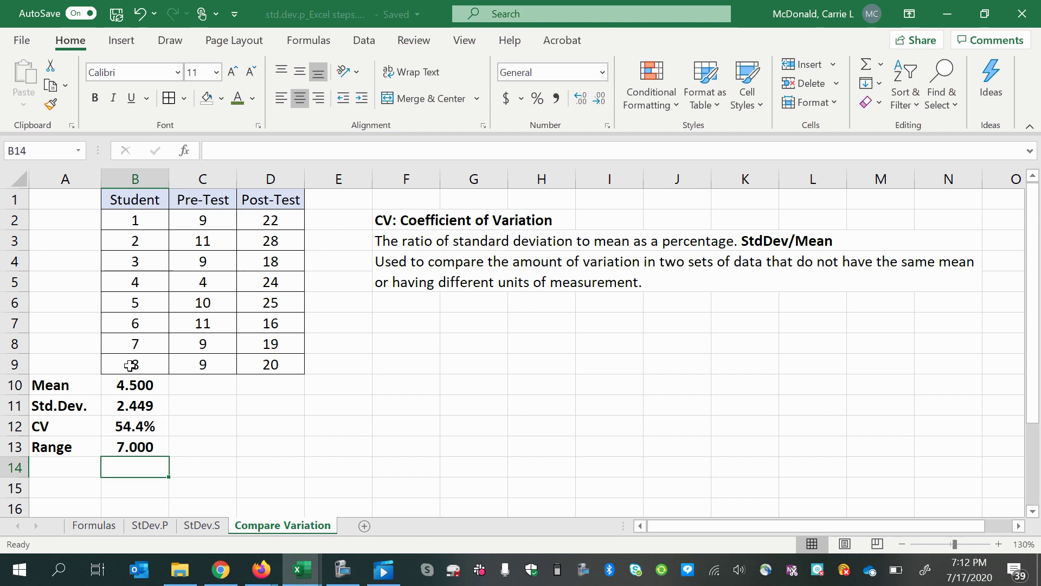
pyautogui.click(120, 446)
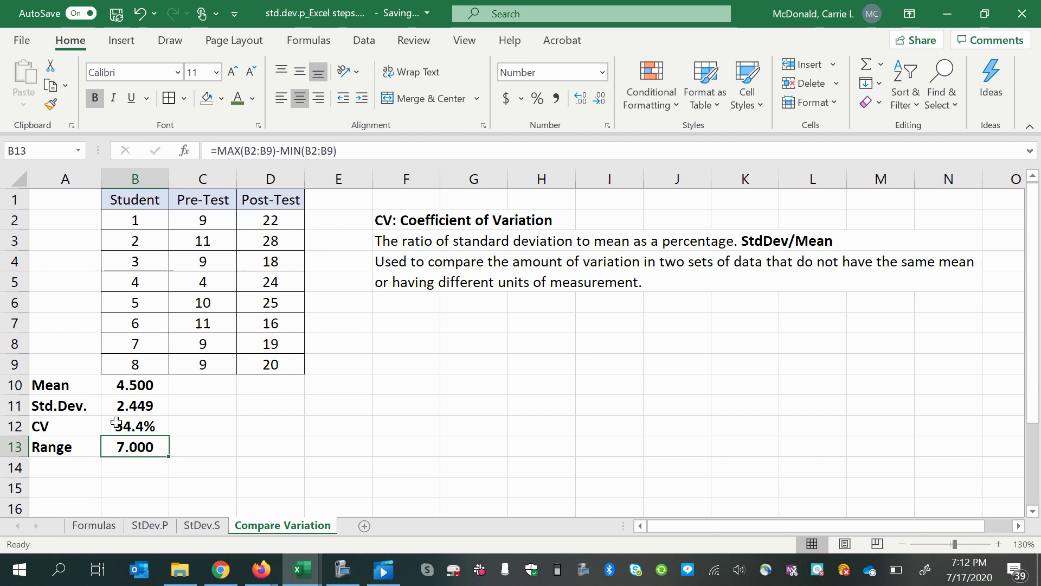
# Format B10:B13 as Number with 1 decimal place, showing 4.5, 2.4, 0.5 and 7.0.
pyautogui.click(118, 383)
pyautogui.moveTo(121, 383); pyautogui.dragTo(134, 450)
pyautogui.rightClick(131, 447)
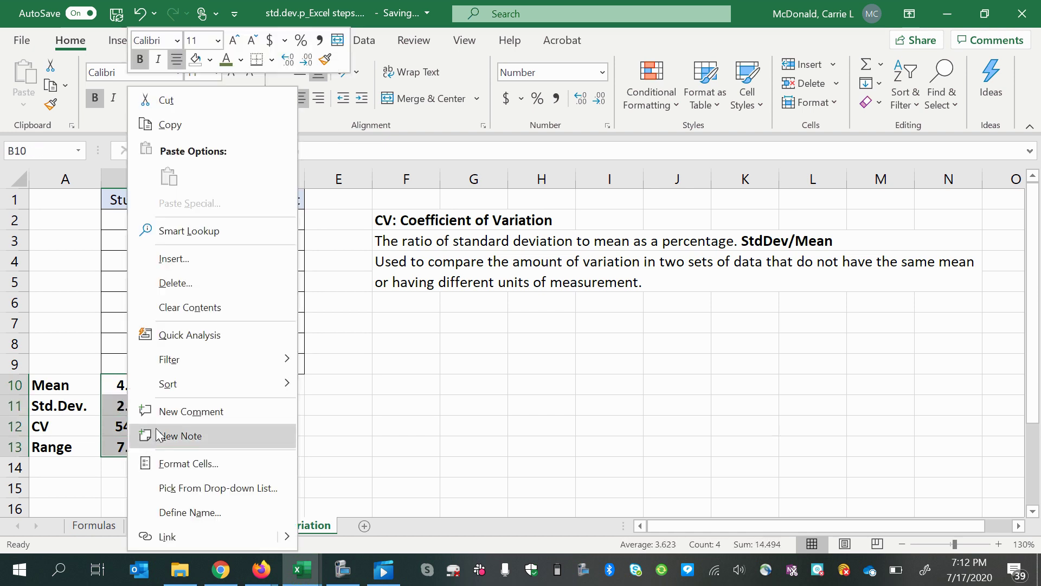
pyautogui.click(180, 467)
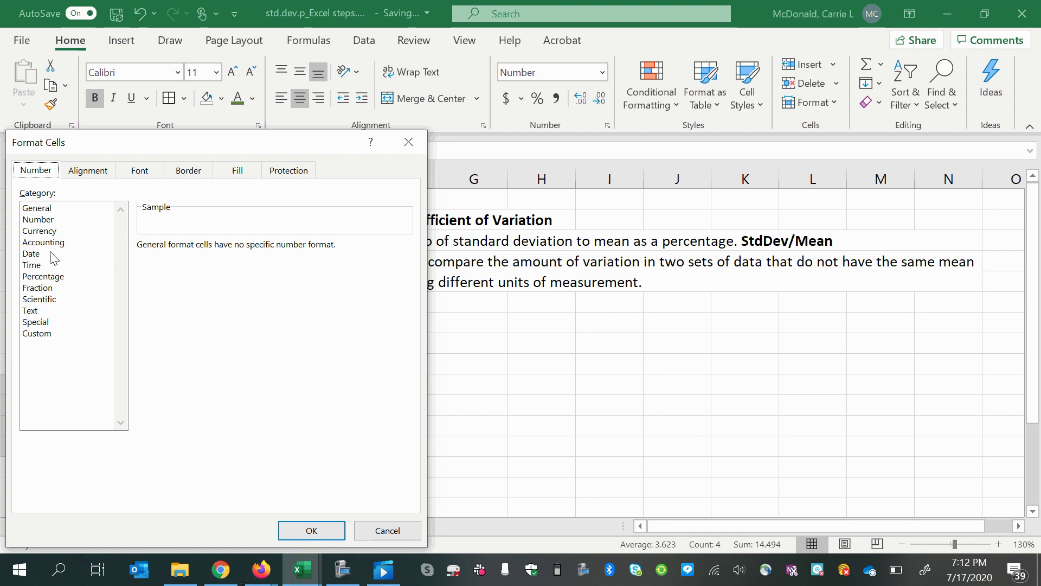
pyautogui.click(44, 219)
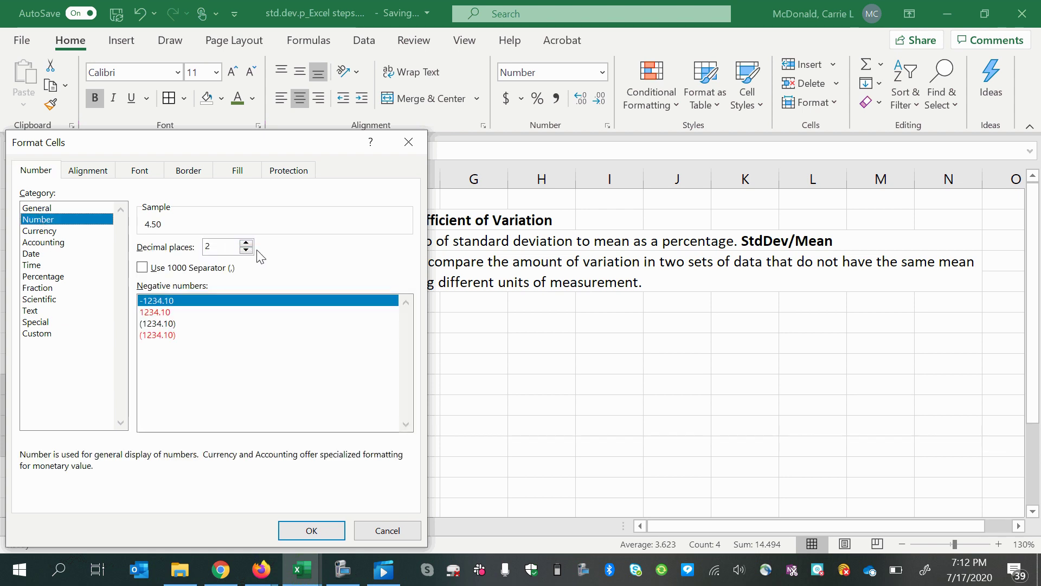
pyautogui.moveTo(225, 145); pyautogui.dragTo(600, 140)
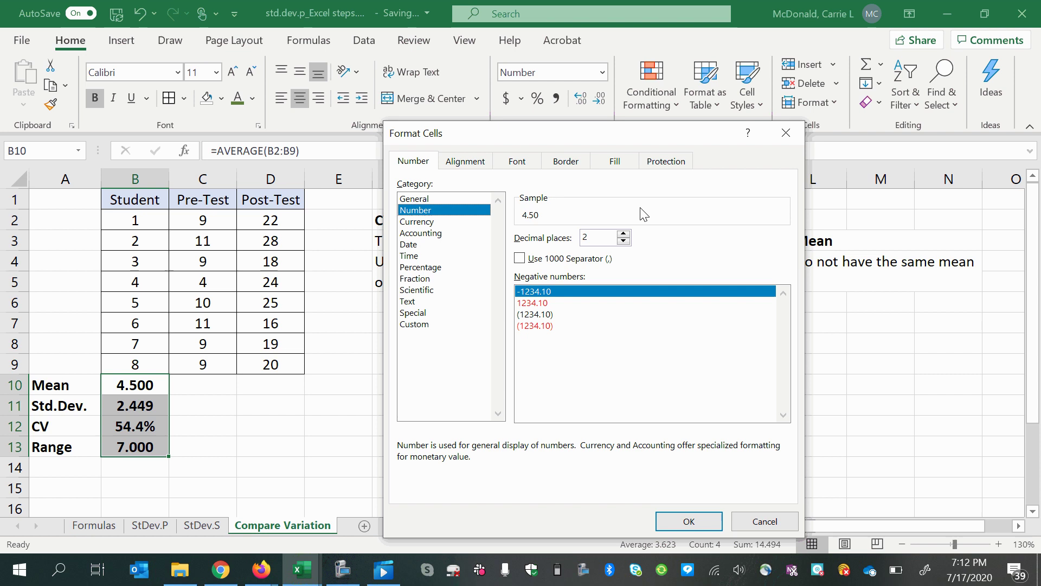
pyautogui.click(624, 242)
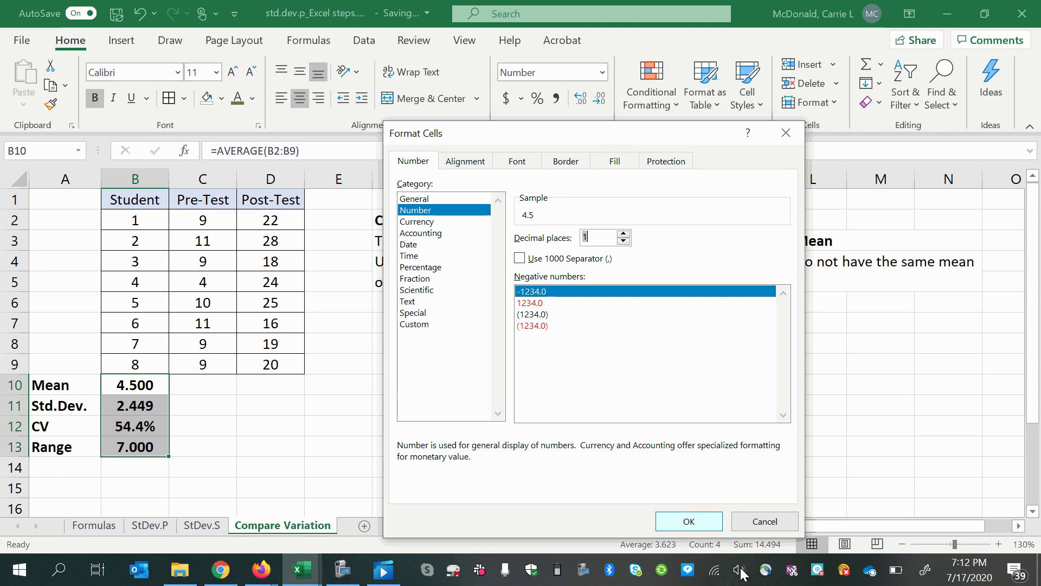
pyautogui.click(688, 521)
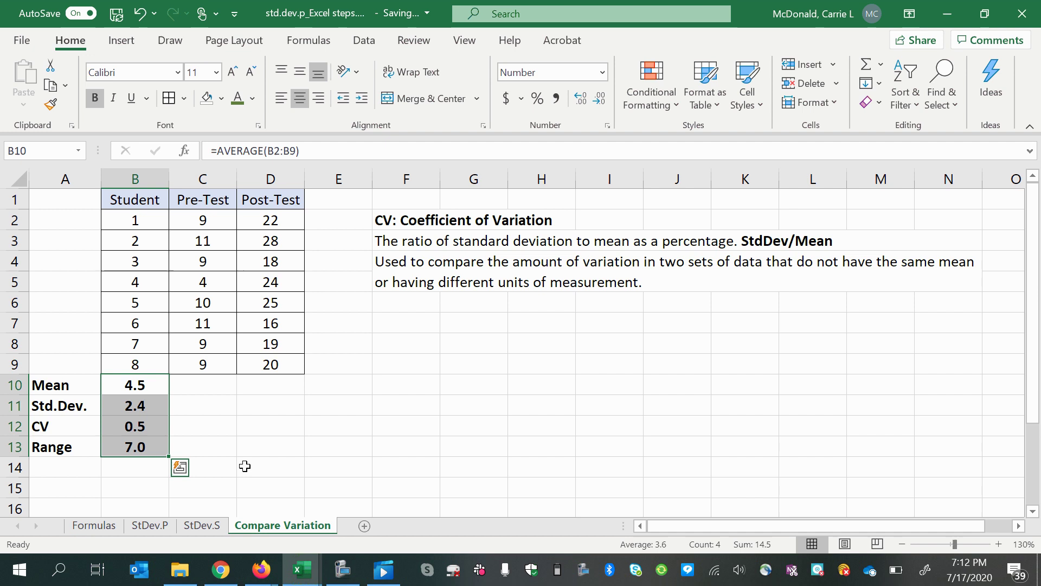
# Fill the B10:B13 statistics formulas across into the Pre-Test and Post-Test columns C and D.
pyautogui.click(117, 386)
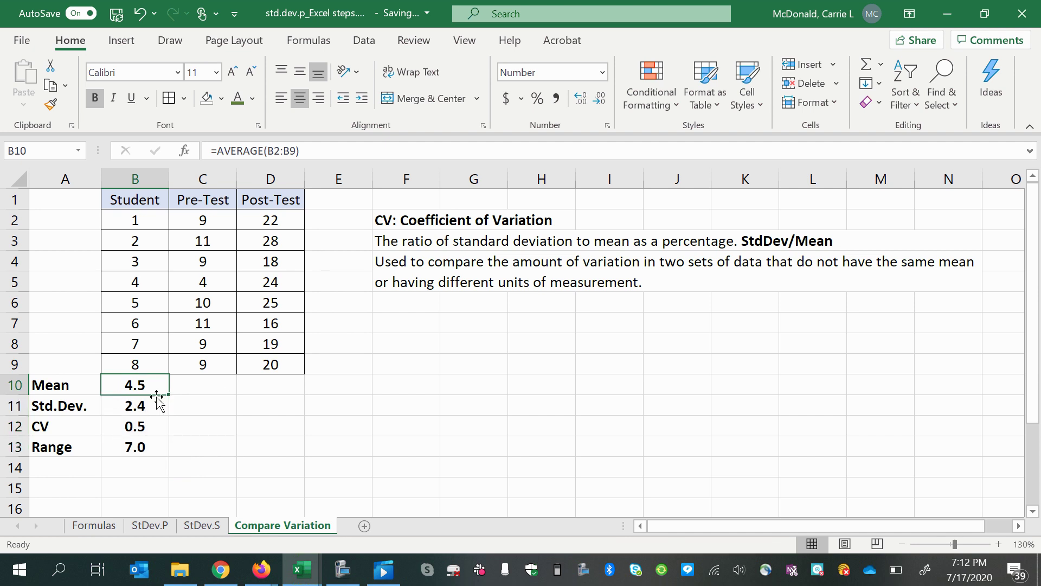
pyautogui.click(192, 381)
pyautogui.click(260, 394)
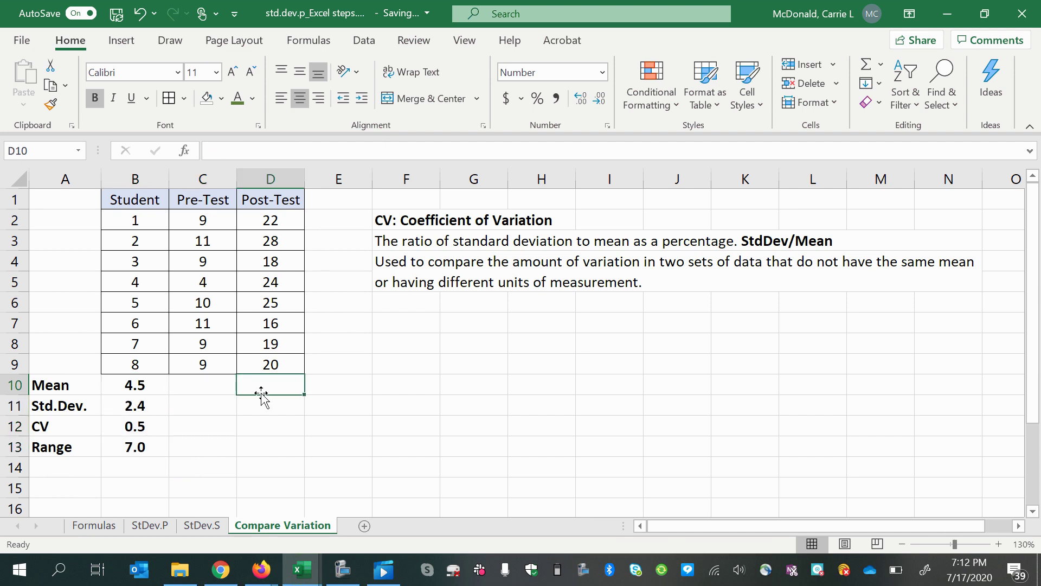
pyautogui.click(209, 179)
pyautogui.click(250, 179)
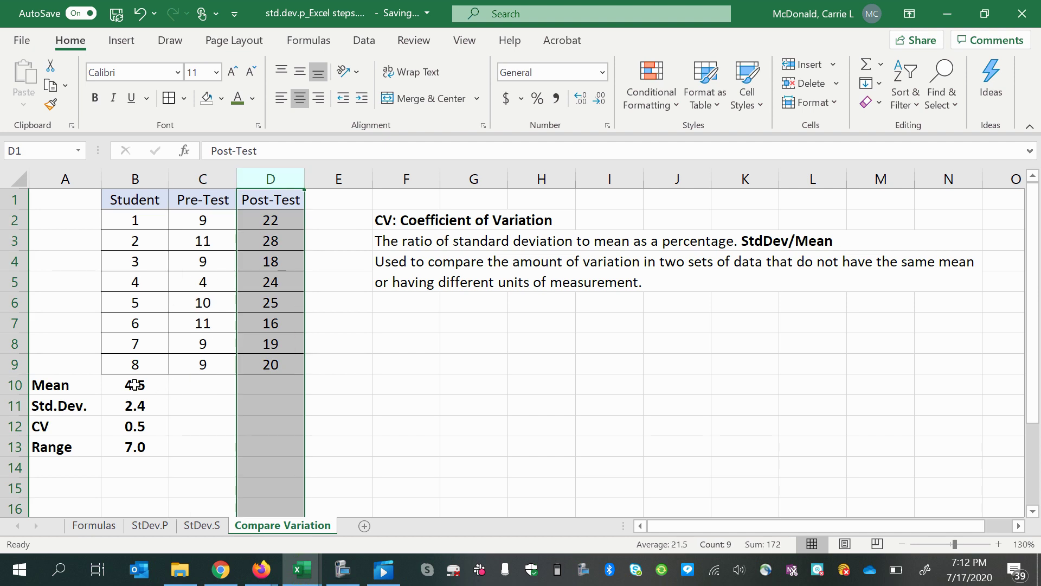
pyautogui.moveTo(128, 385); pyautogui.dragTo(138, 443)
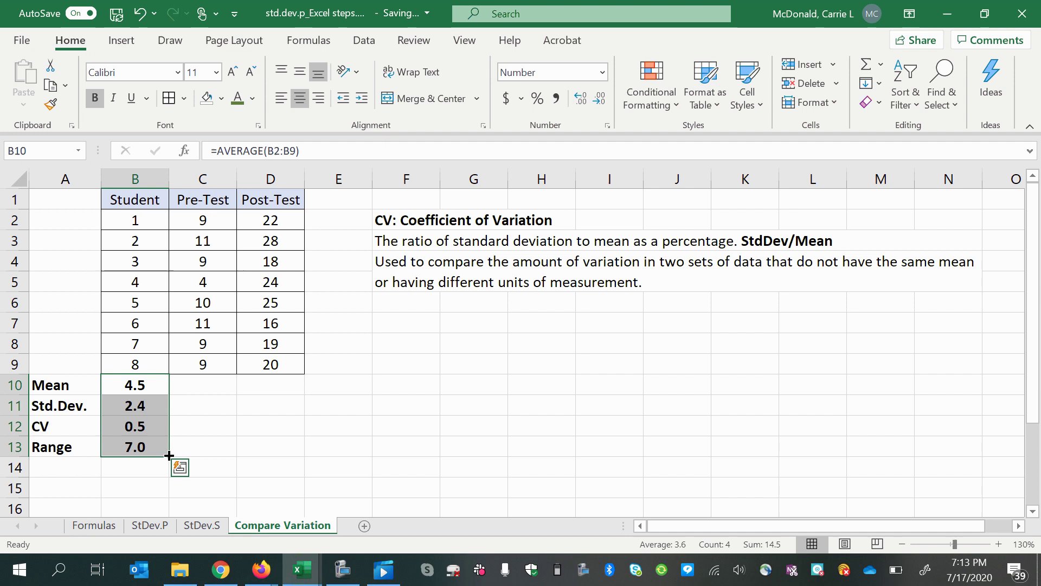
pyautogui.moveTo(170, 456); pyautogui.dragTo(278, 452)
pyautogui.click(281, 484)
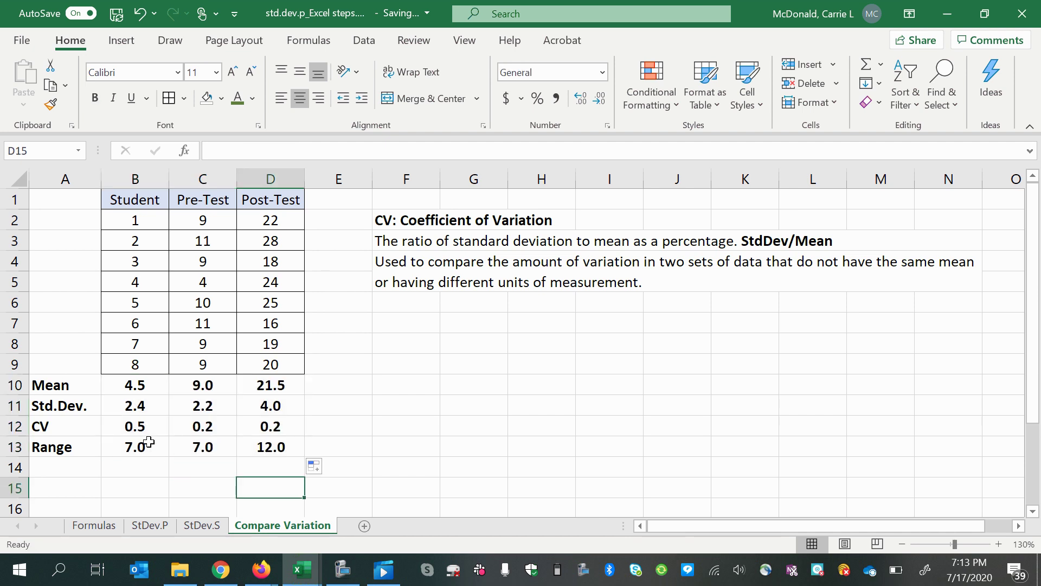
# Choose the Percentage number format for the CV row B12:D12.
pyautogui.moveTo(118, 421); pyautogui.dragTo(262, 425)
pyautogui.rightClick(262, 425)
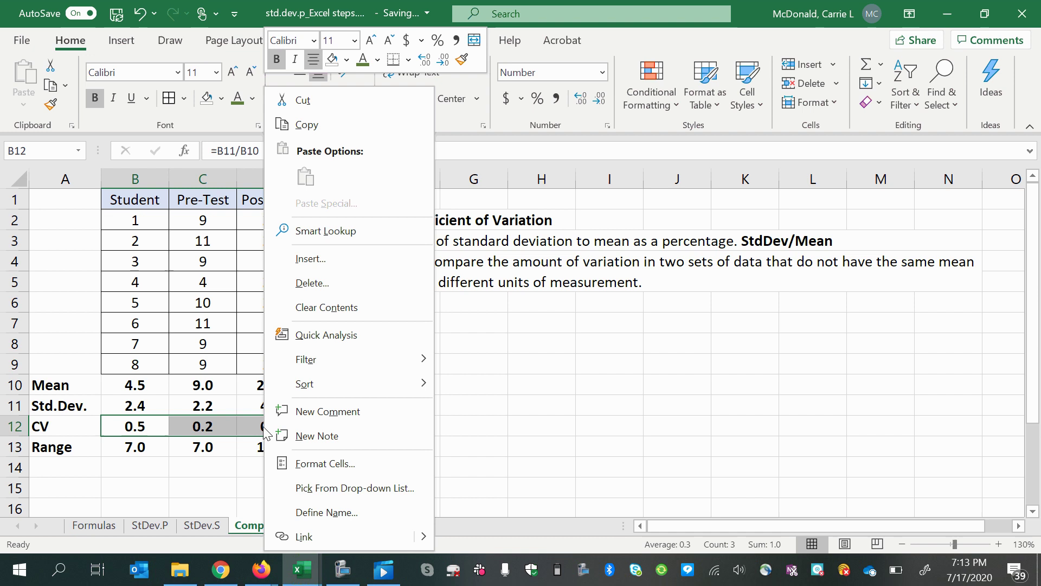
pyautogui.click(309, 463)
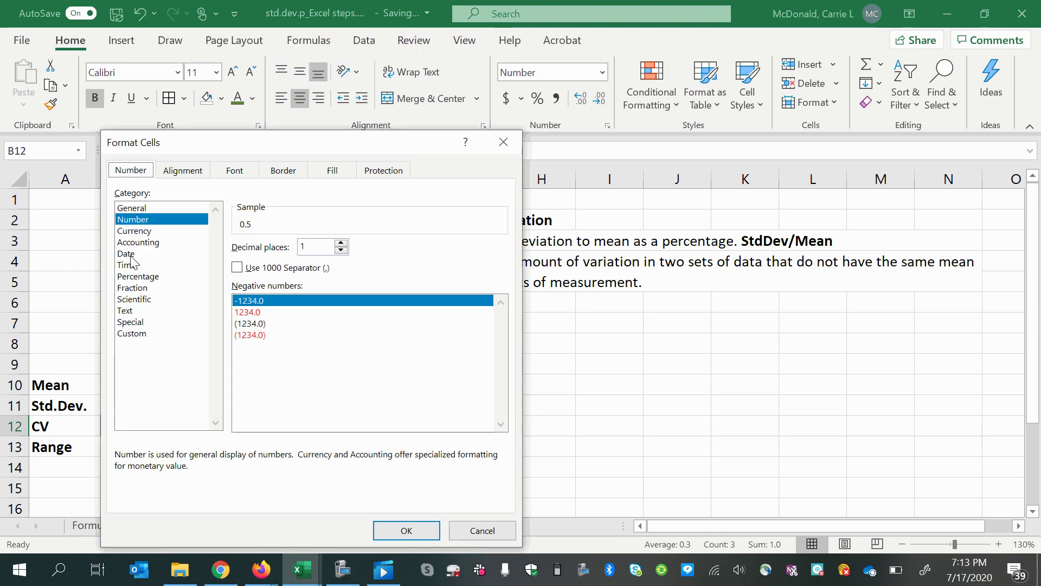
pyautogui.click(131, 288)
pyautogui.click(137, 276)
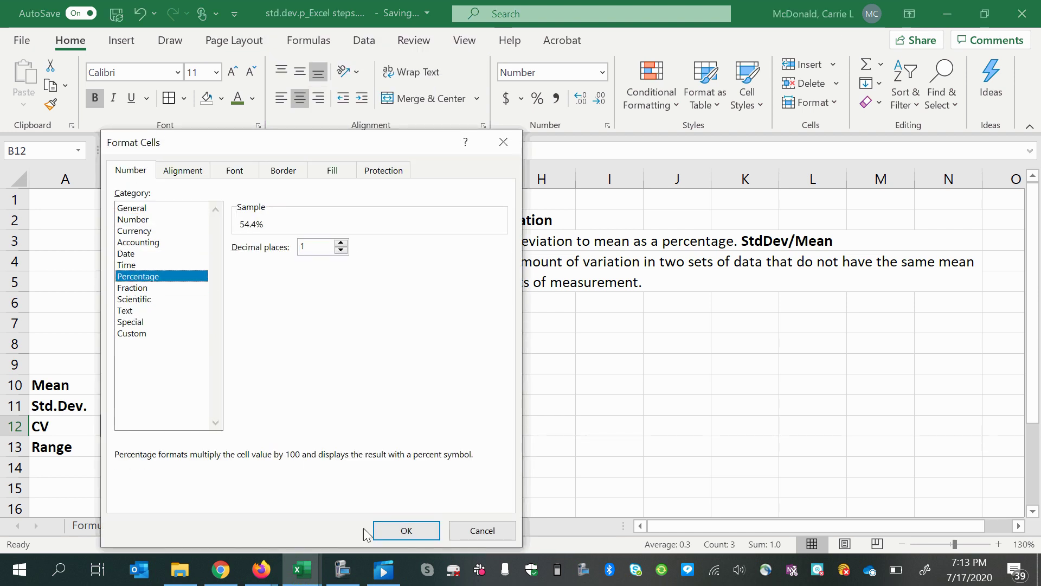
# Apply the percentage format so Pre-Test and Post-Test CVs read 24.5% and 18.6%, then review the formulas.
pyautogui.click(404, 531)
pyautogui.press('Down')
pyautogui.click(277, 440)
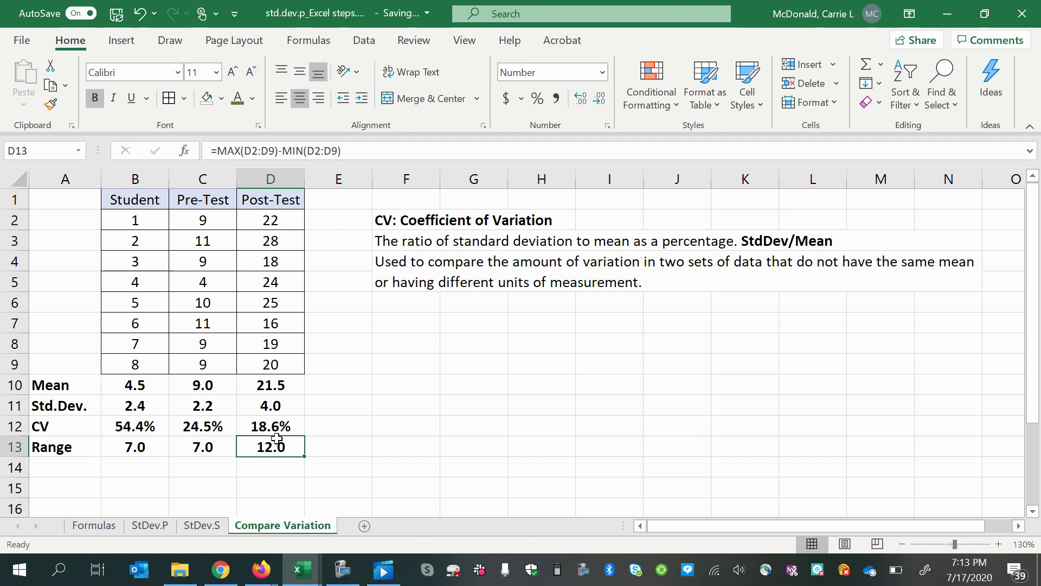
pyautogui.click(127, 425)
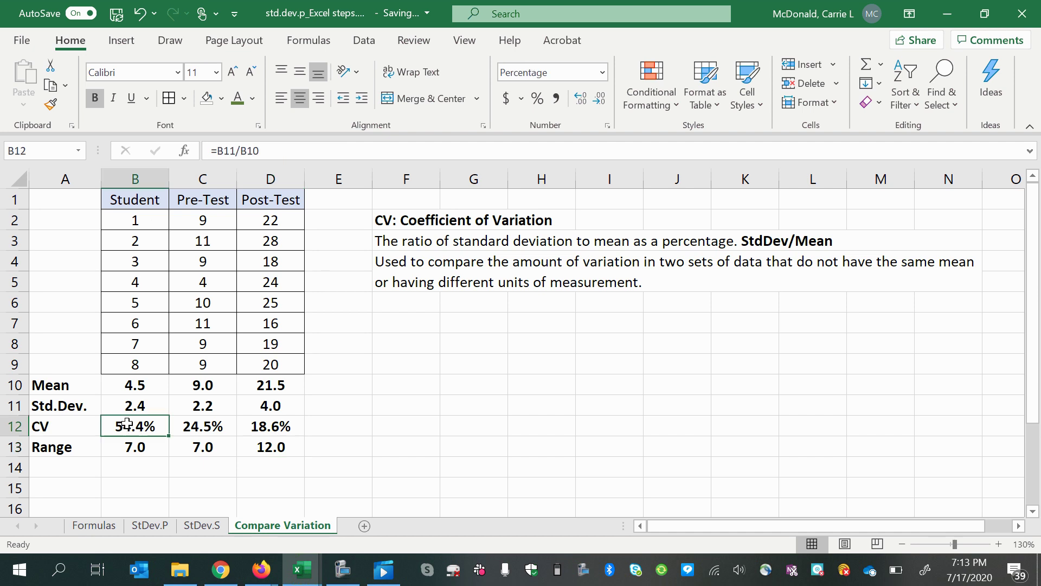
pyautogui.click(136, 381)
pyautogui.click(198, 384)
pyautogui.click(281, 385)
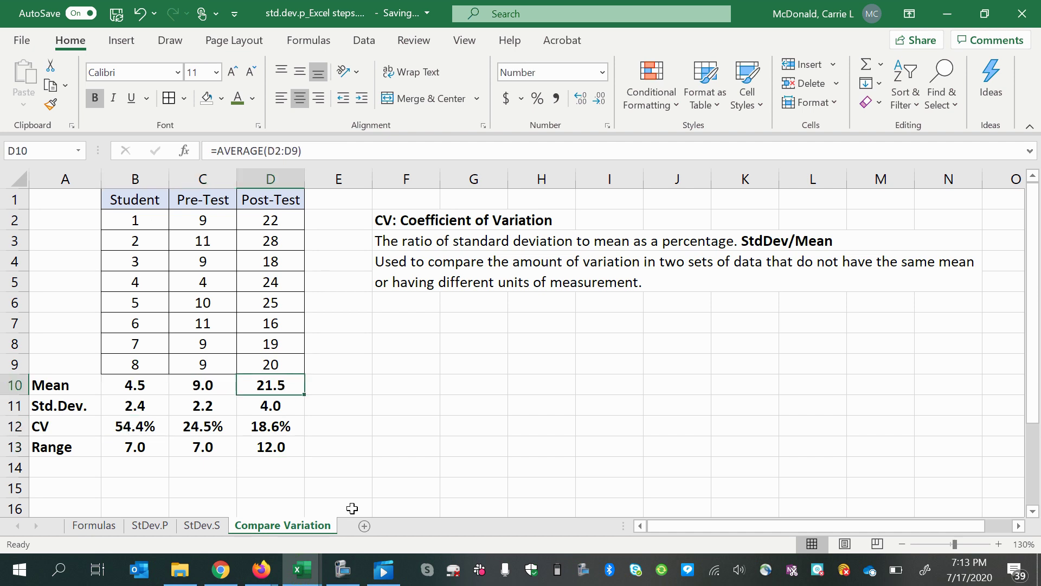
# Review the student numbers in B2:B9 alongside the first Pre-Test and Post-Test scores.
pyautogui.click(147, 179)
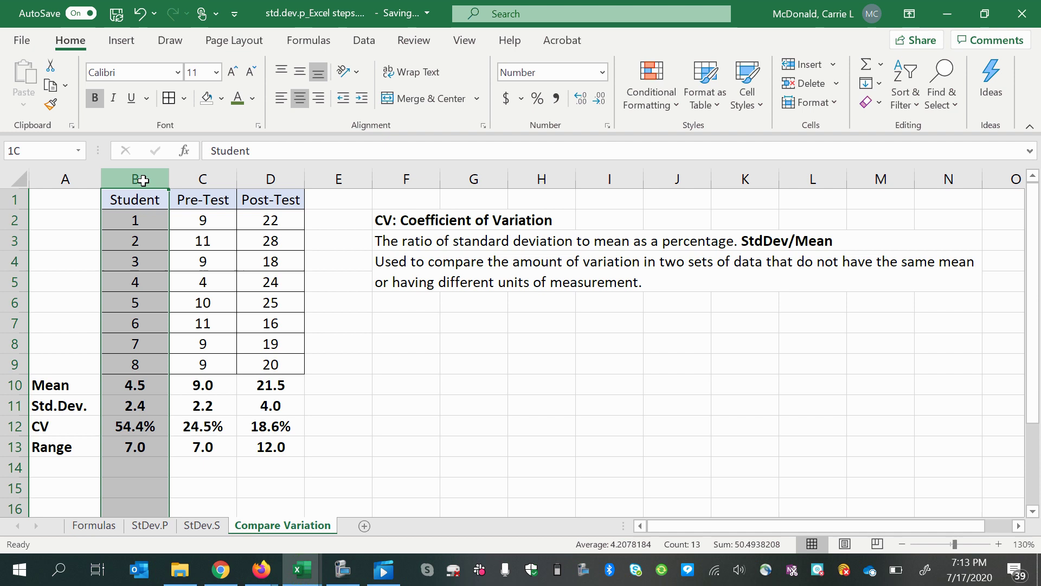
pyautogui.click(137, 386)
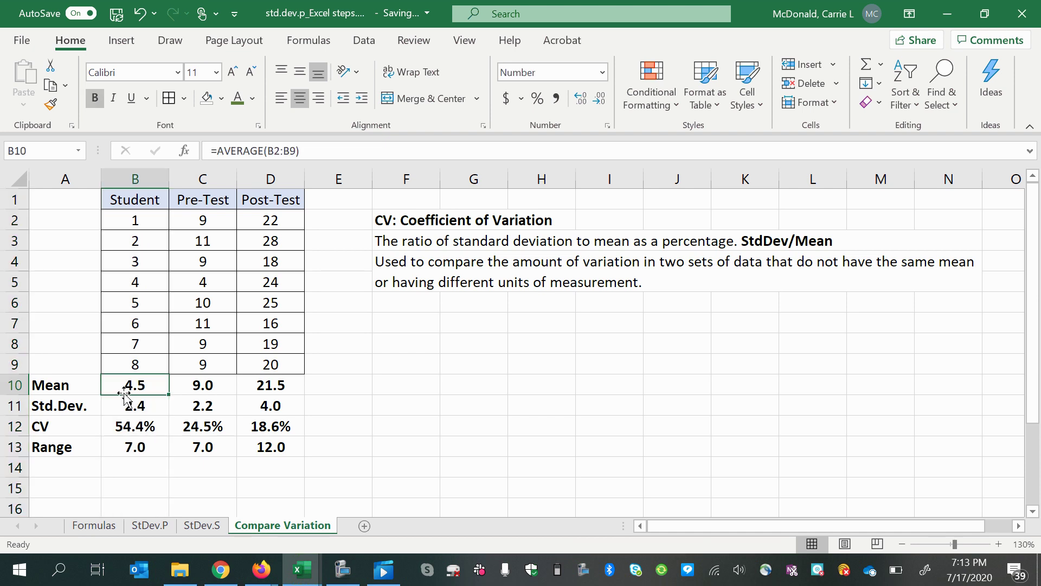
pyautogui.click(150, 220)
pyautogui.click(145, 245)
pyautogui.click(143, 264)
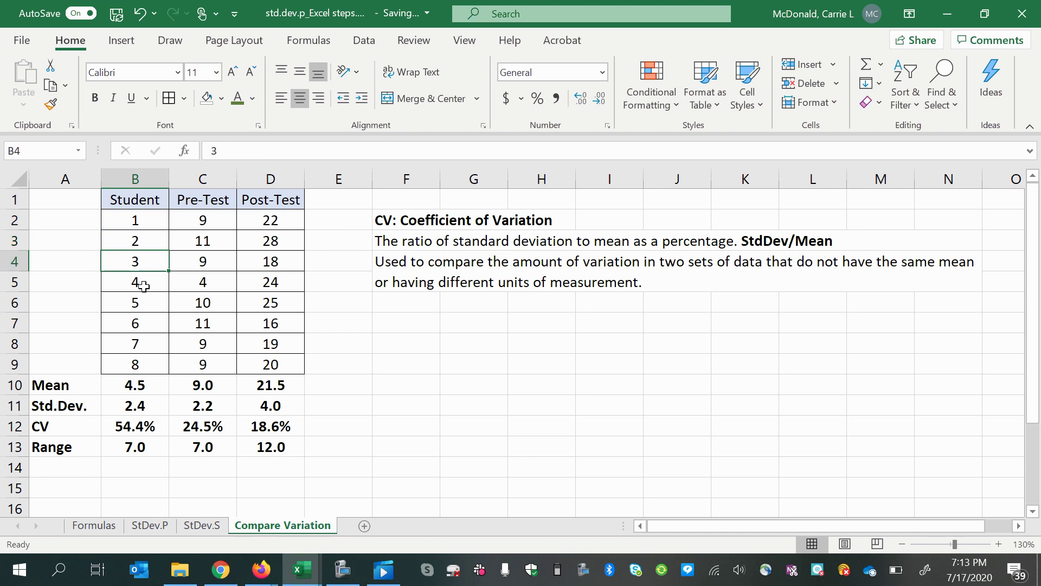
pyautogui.click(144, 286)
pyautogui.click(144, 304)
pyautogui.click(147, 324)
pyautogui.click(147, 345)
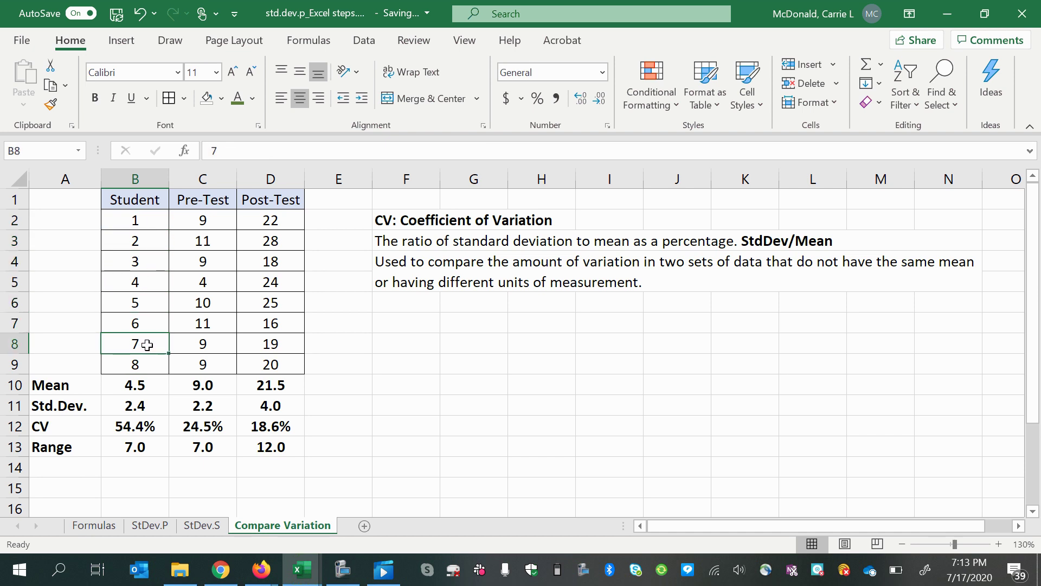
pyautogui.moveTo(148, 217); pyautogui.dragTo(158, 355)
pyautogui.click(202, 219)
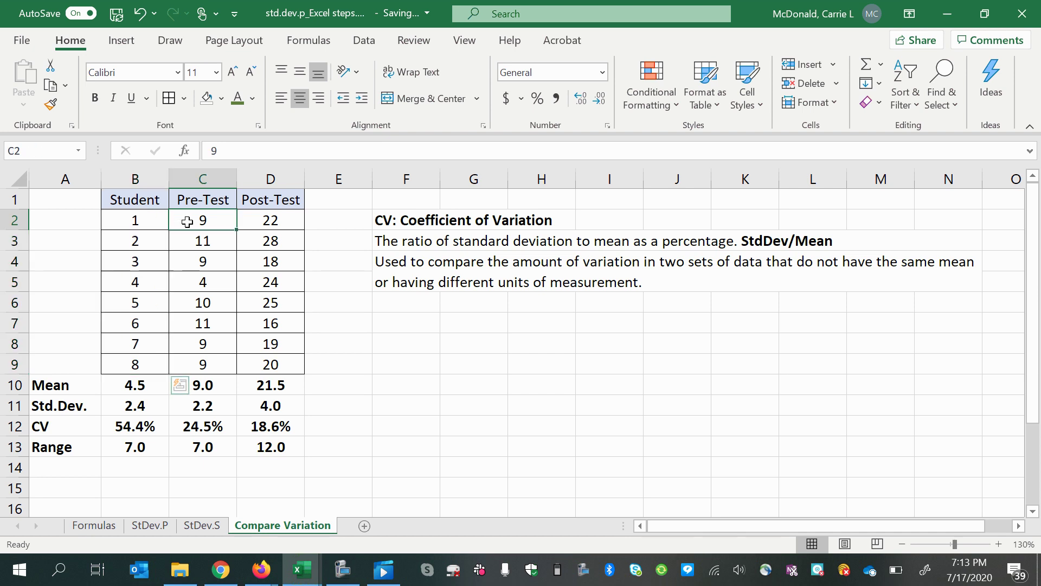
pyautogui.click(269, 217)
pyautogui.moveTo(134, 220); pyautogui.dragTo(141, 383)
pyautogui.click(139, 385)
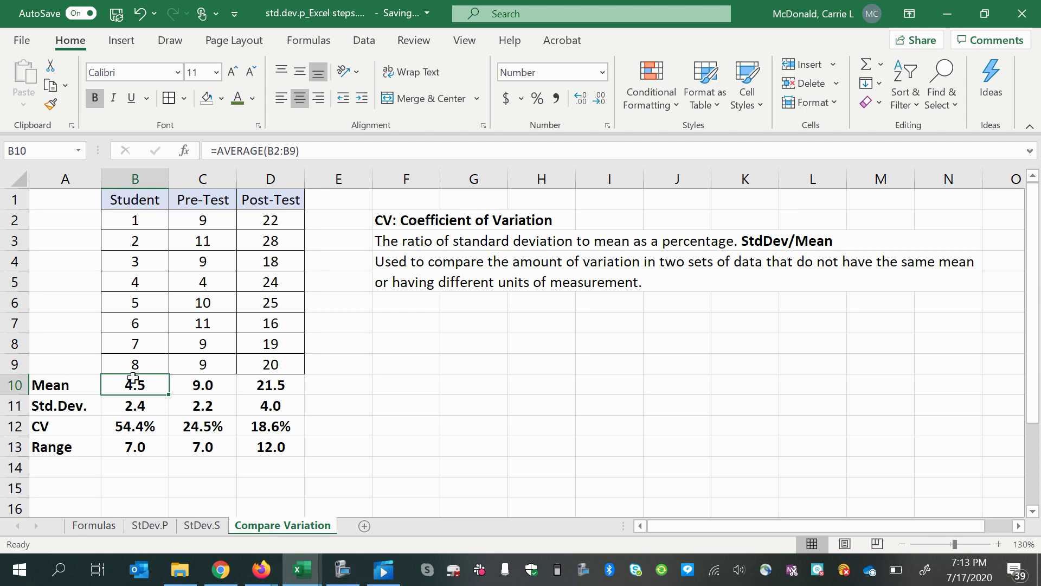
pyautogui.moveTo(134, 220); pyautogui.dragTo(147, 363)
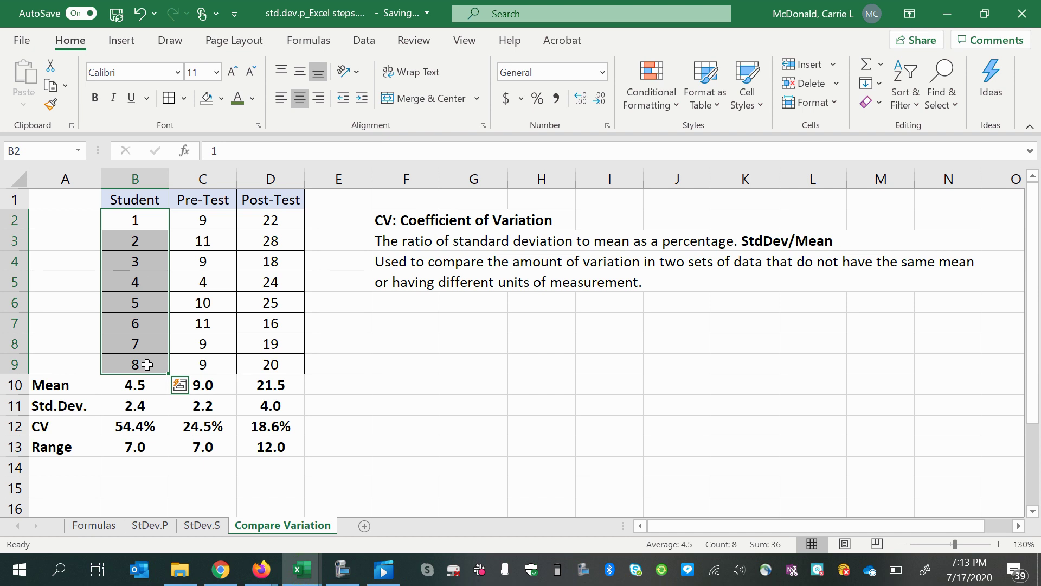
# Clear the contents of the Student statistics B10:B13.
pyautogui.moveTo(142, 380); pyautogui.dragTo(145, 446)
pyautogui.rightClick(145, 448)
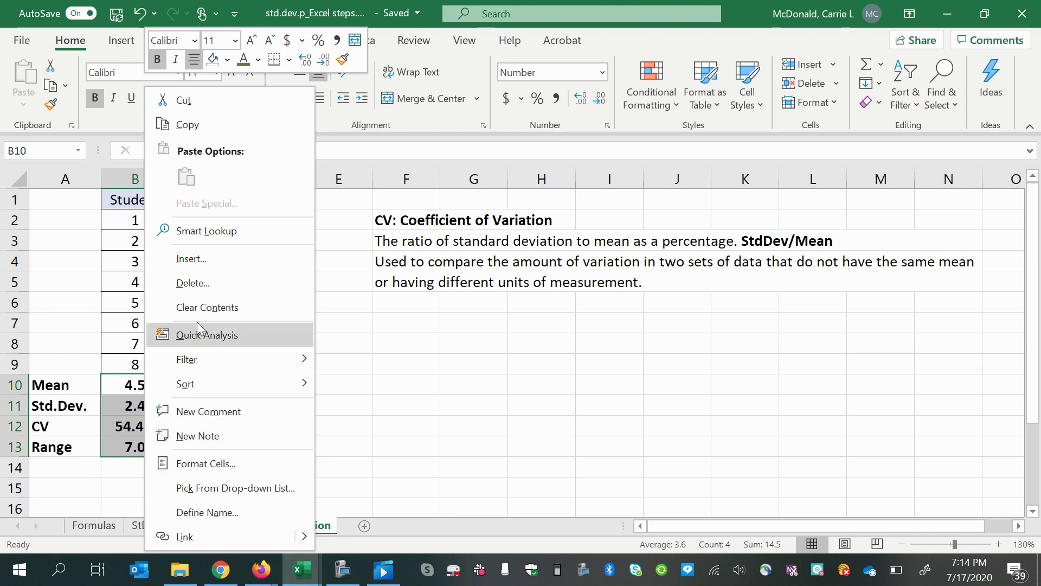
pyautogui.click(201, 307)
pyautogui.click(204, 384)
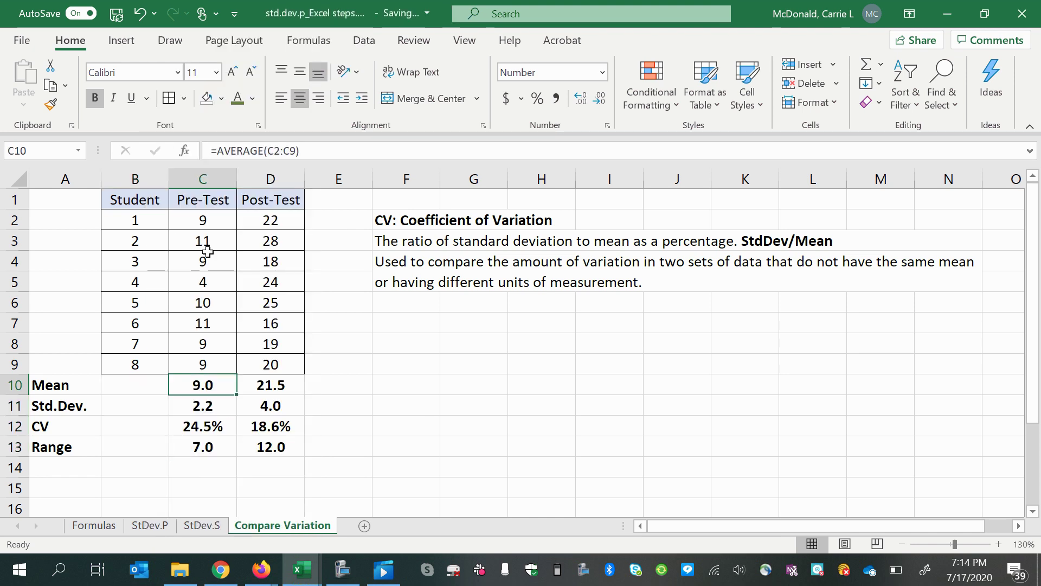
pyautogui.moveTo(204, 178); pyautogui.dragTo(270, 235)
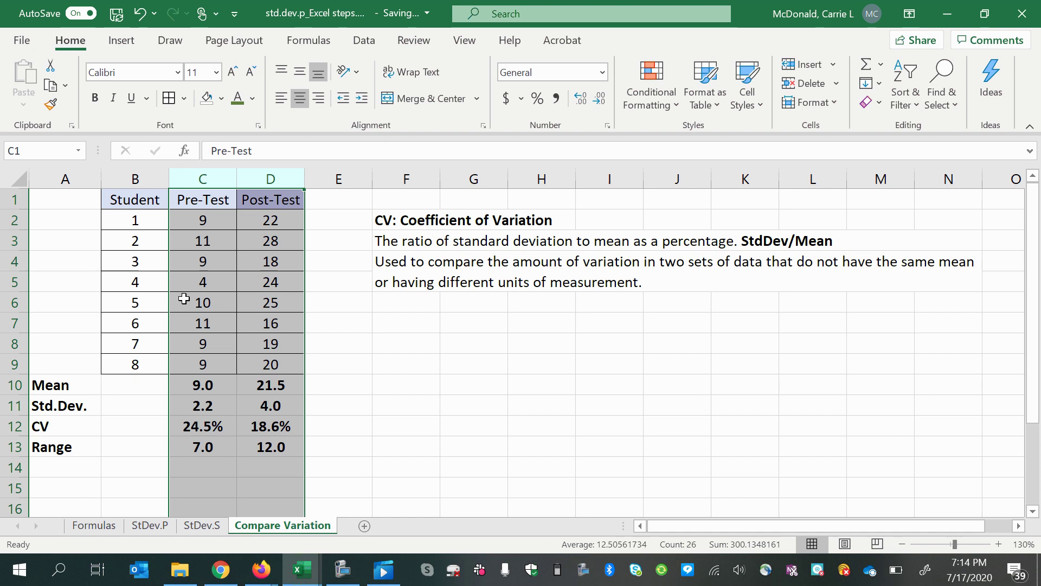
pyautogui.click(187, 179)
pyautogui.click(271, 179)
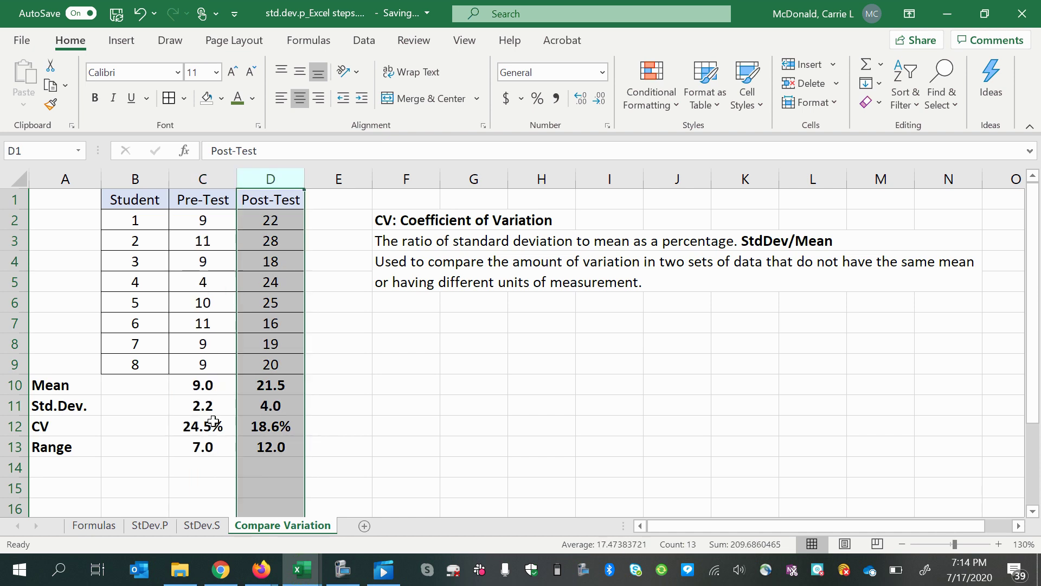
pyautogui.click(194, 180)
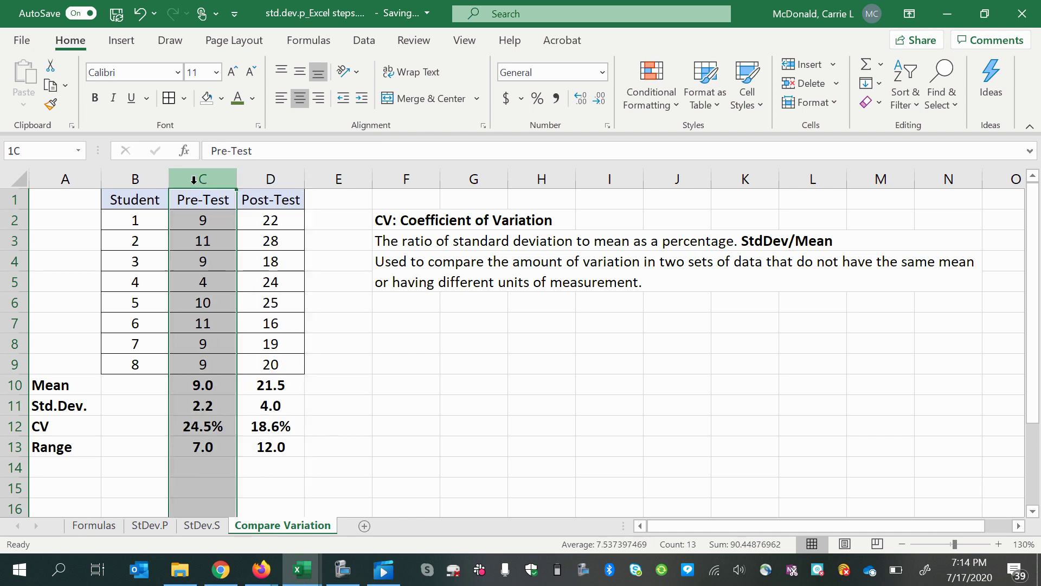
pyautogui.click(251, 178)
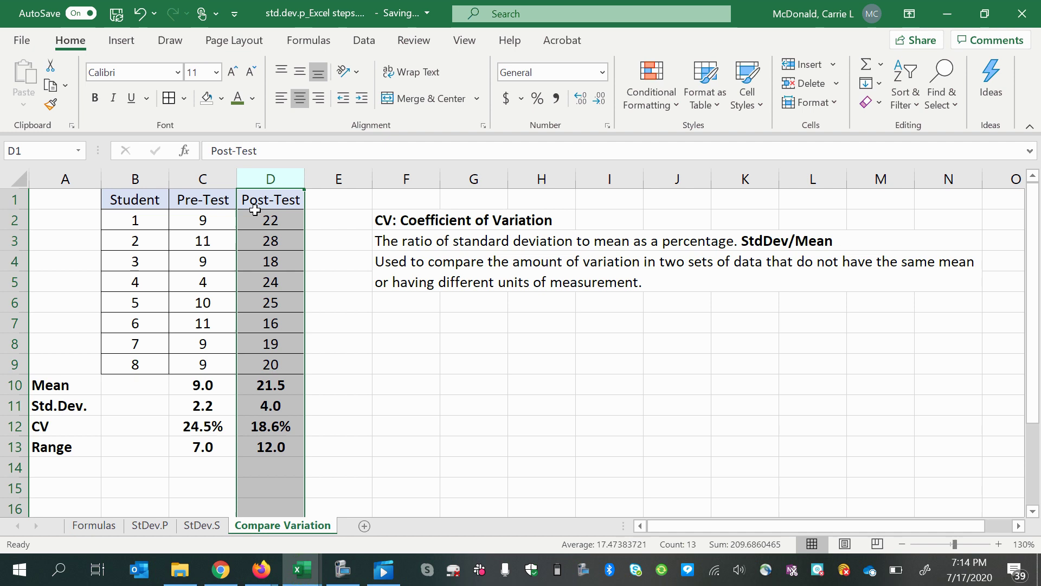
pyautogui.click(203, 386)
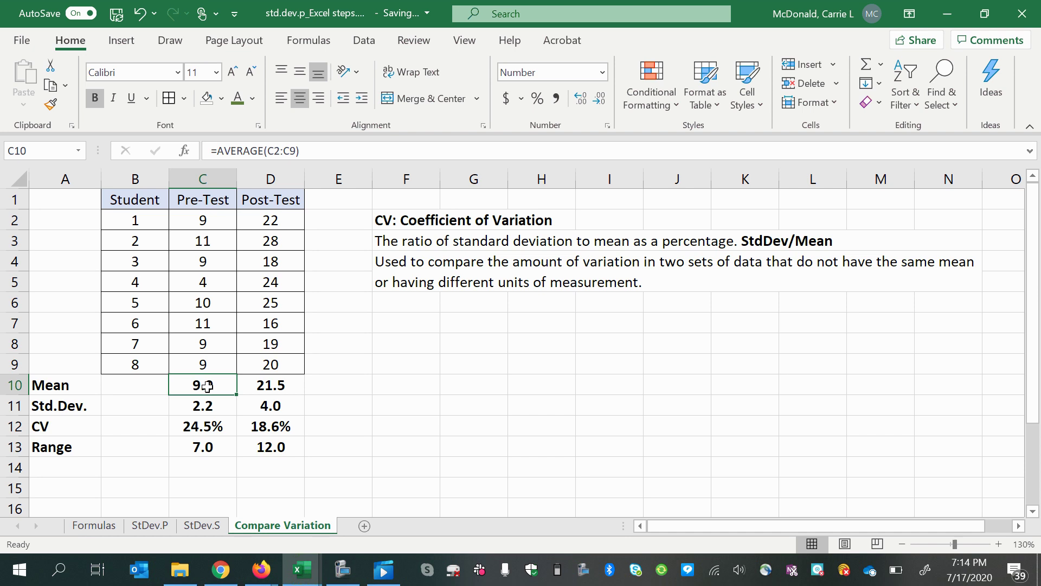
pyautogui.click(264, 382)
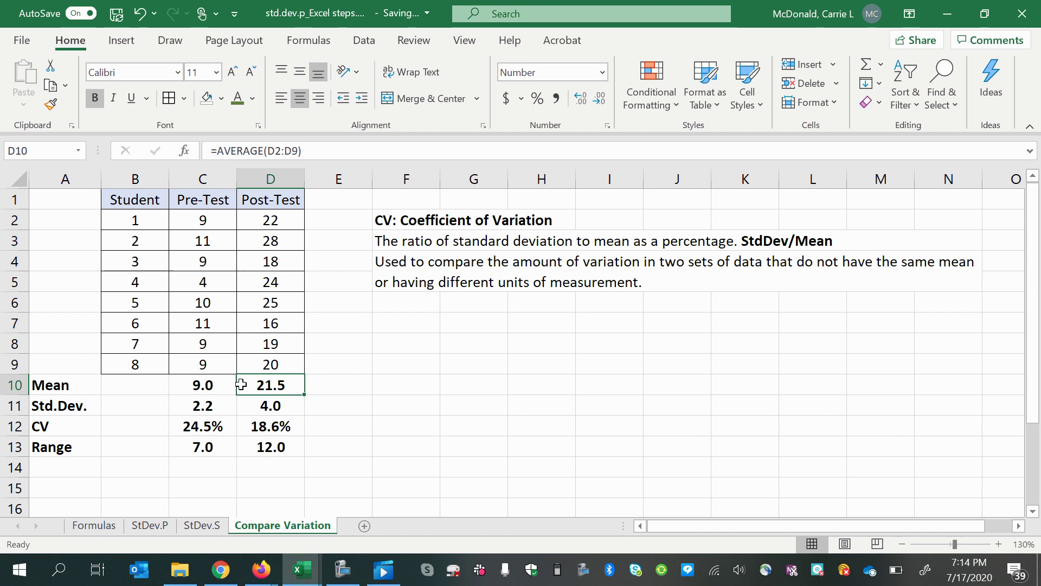
pyautogui.click(202, 388)
pyautogui.click(253, 387)
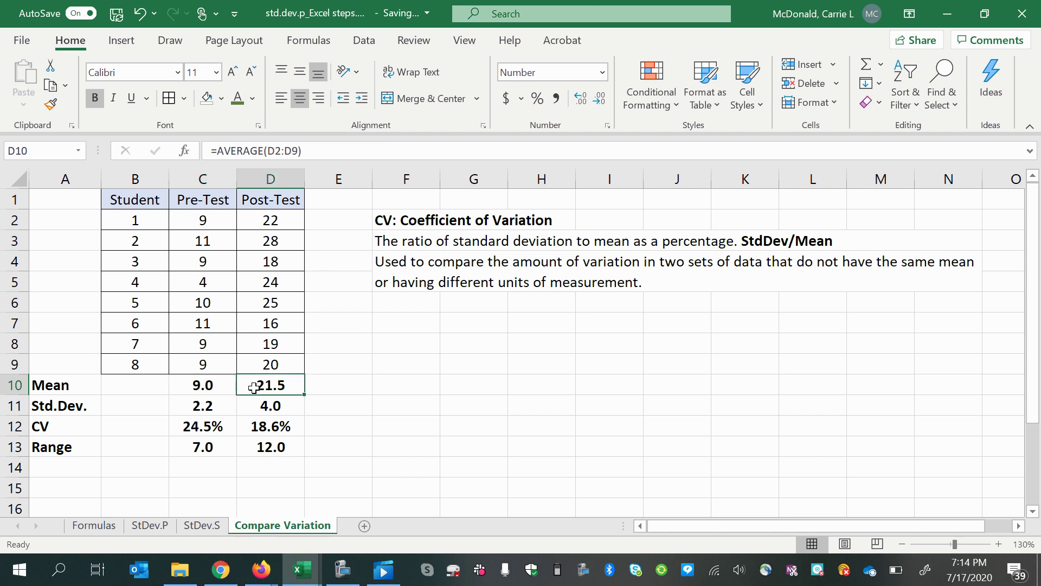
pyautogui.click(207, 407)
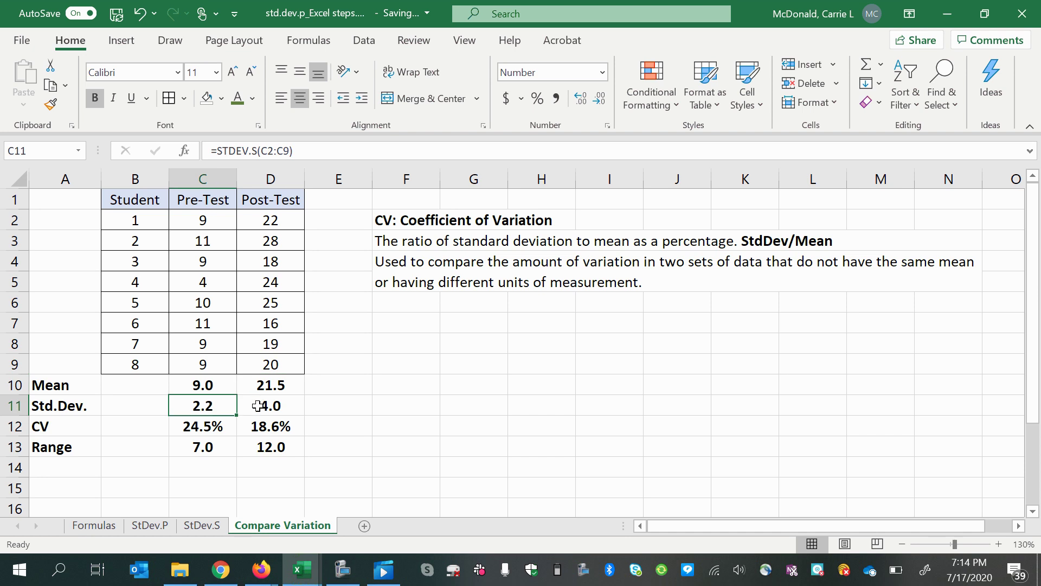
pyautogui.click(197, 182)
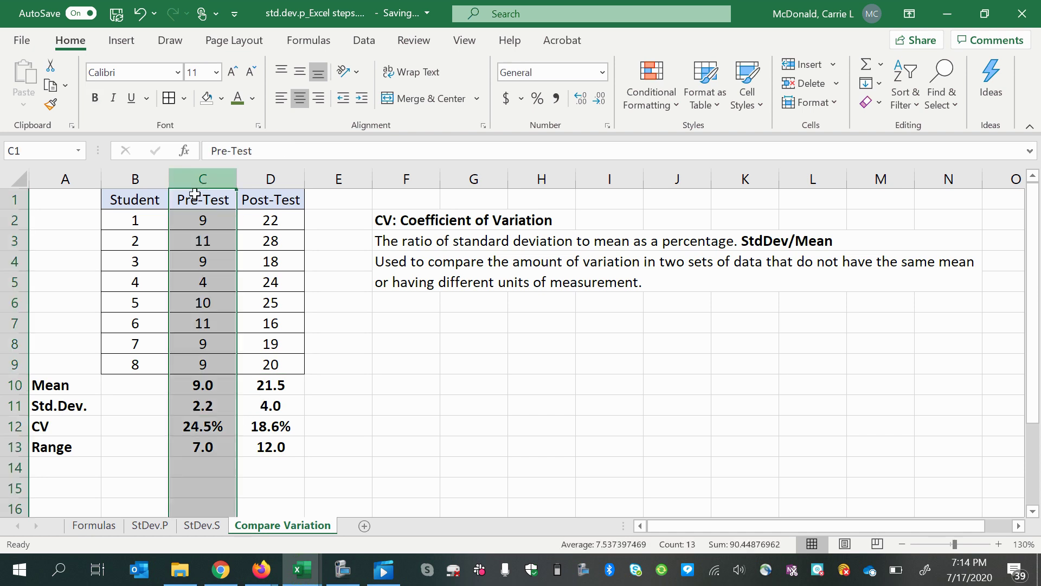
pyautogui.click(192, 410)
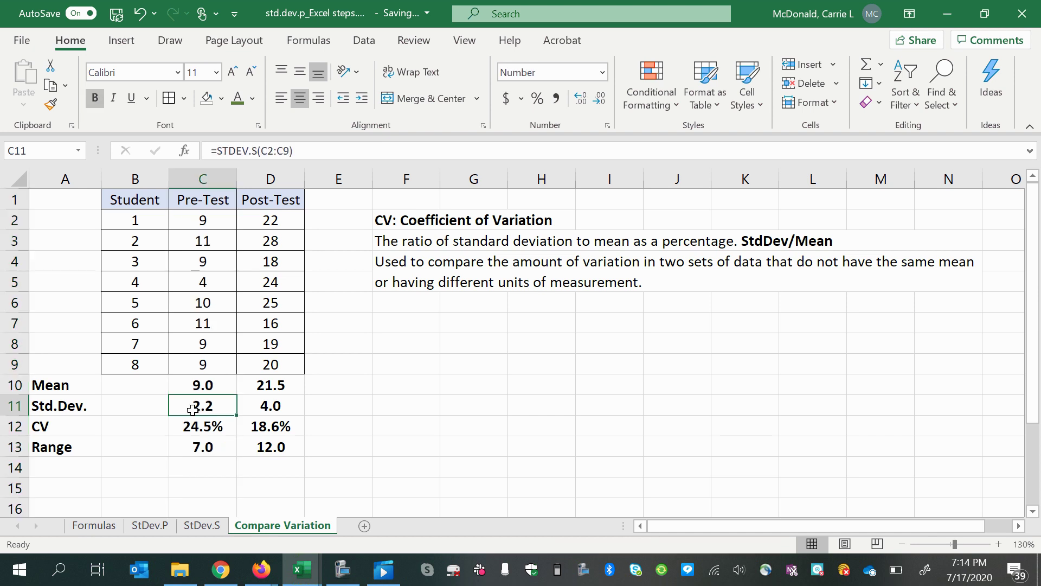
pyautogui.click(270, 179)
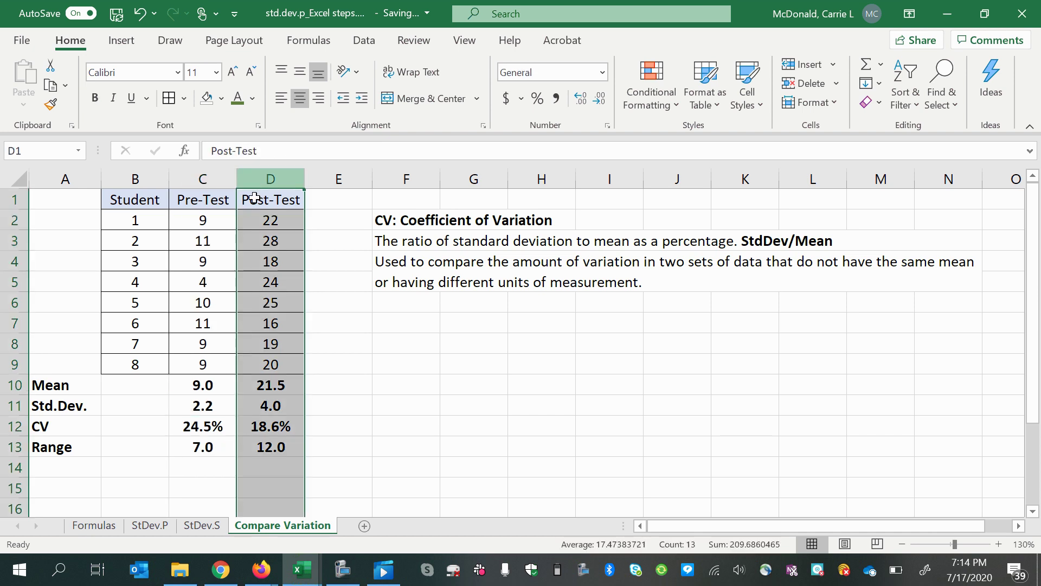
pyautogui.click(200, 179)
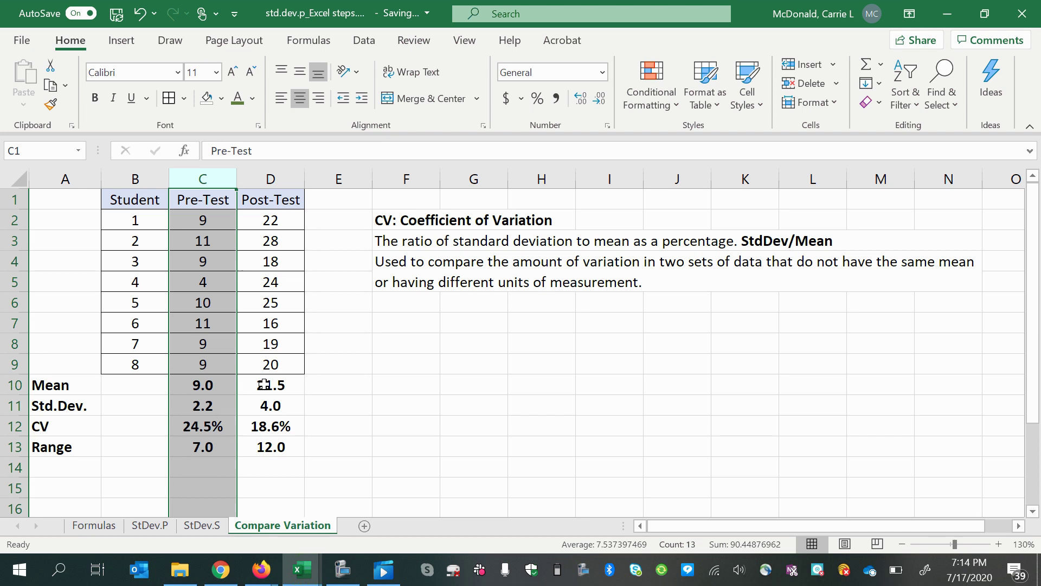
pyautogui.click(275, 179)
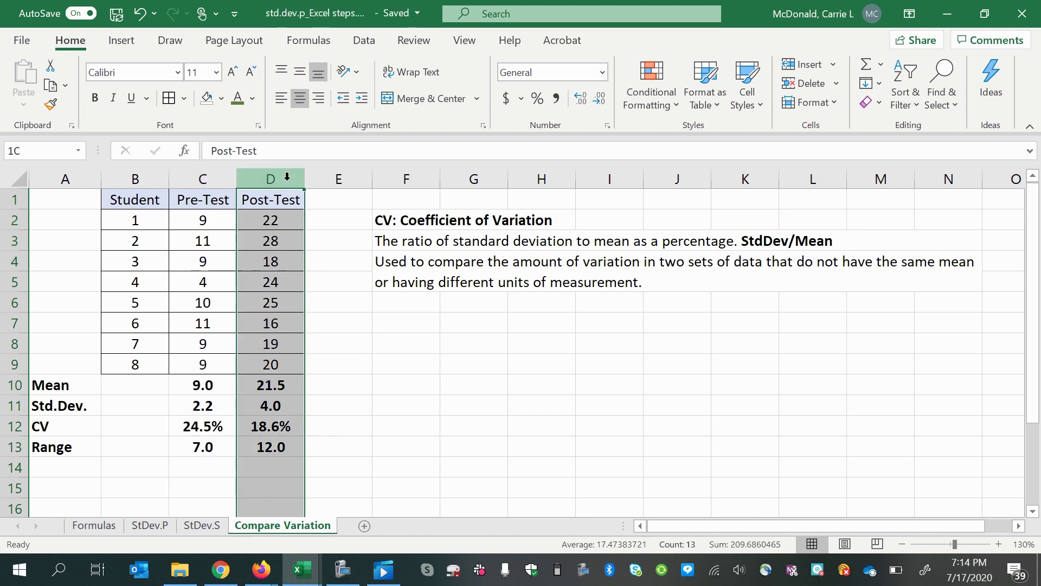
pyautogui.click(273, 413)
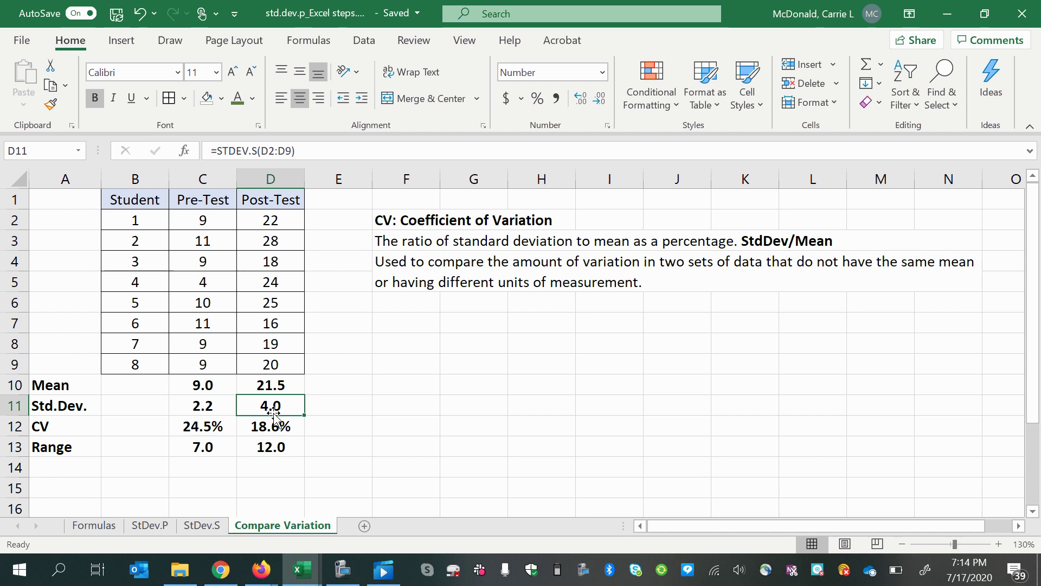
pyautogui.click(210, 406)
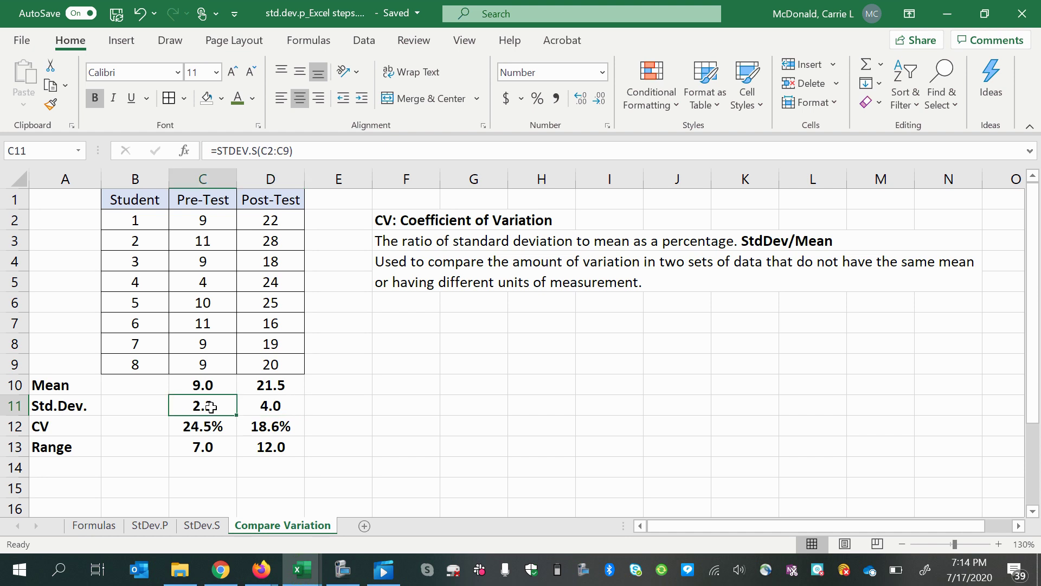
pyautogui.keyDown('shift'); pyautogui.click(248, 403); pyautogui.keyUp('shift')
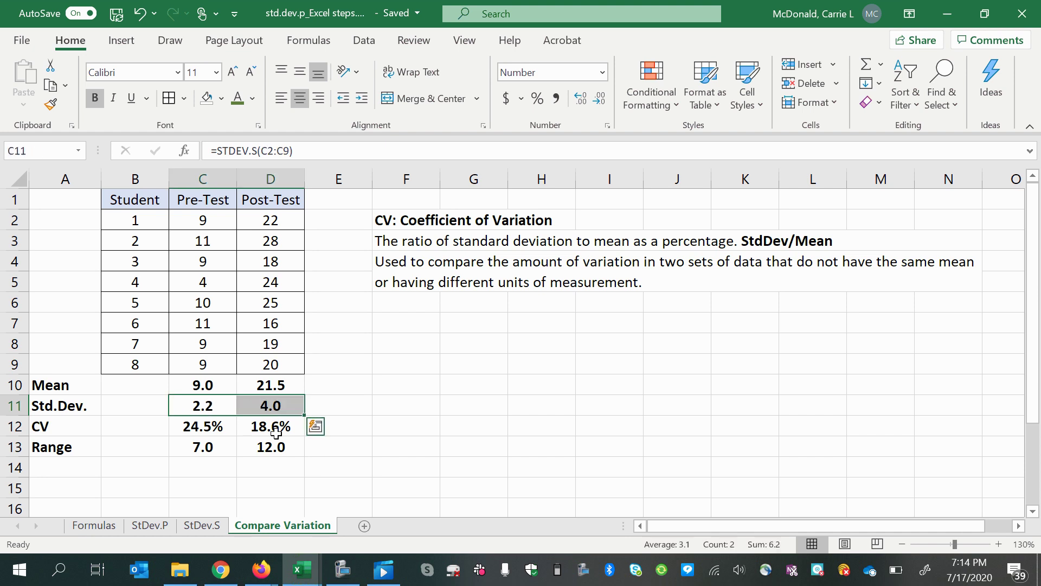
pyautogui.click(260, 385)
pyautogui.click(228, 387)
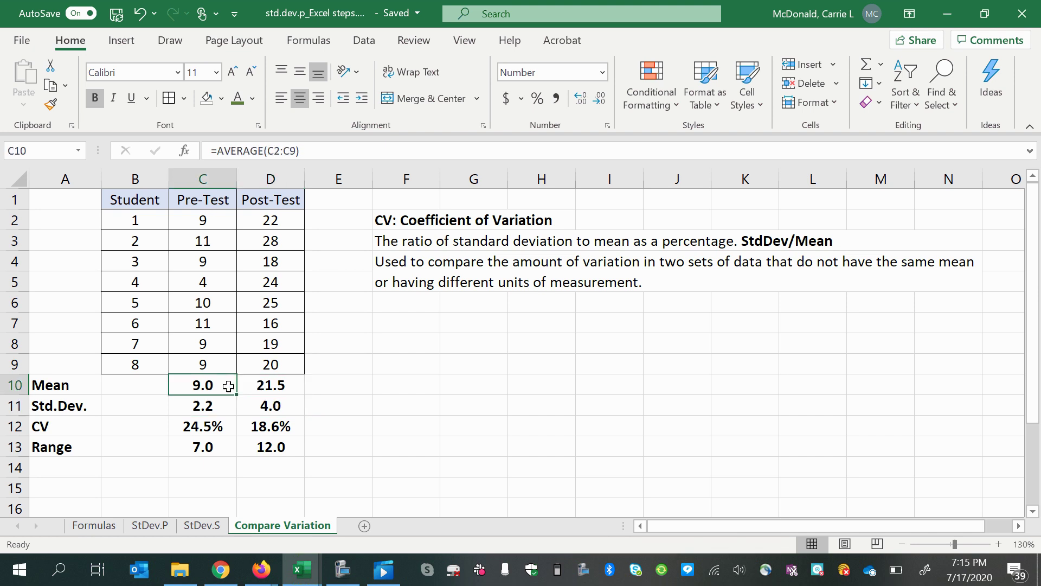
pyautogui.click(255, 385)
pyautogui.click(268, 408)
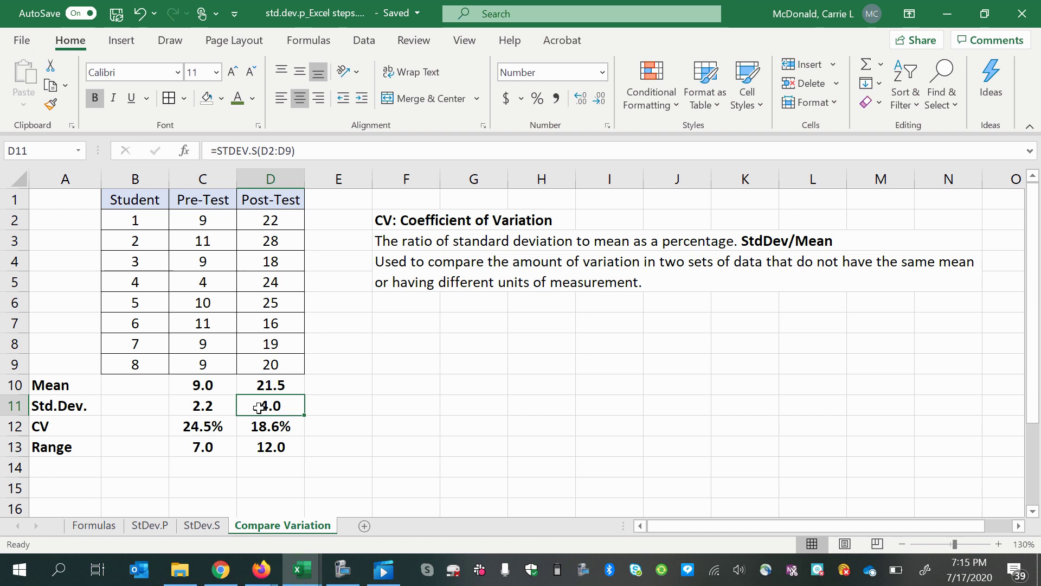
pyautogui.click(211, 405)
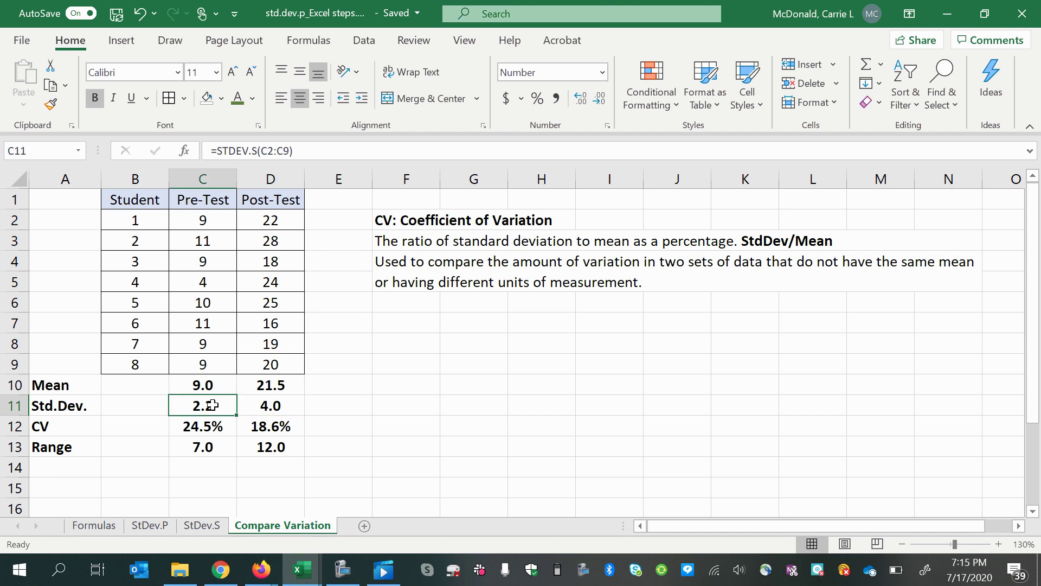
pyautogui.click(207, 386)
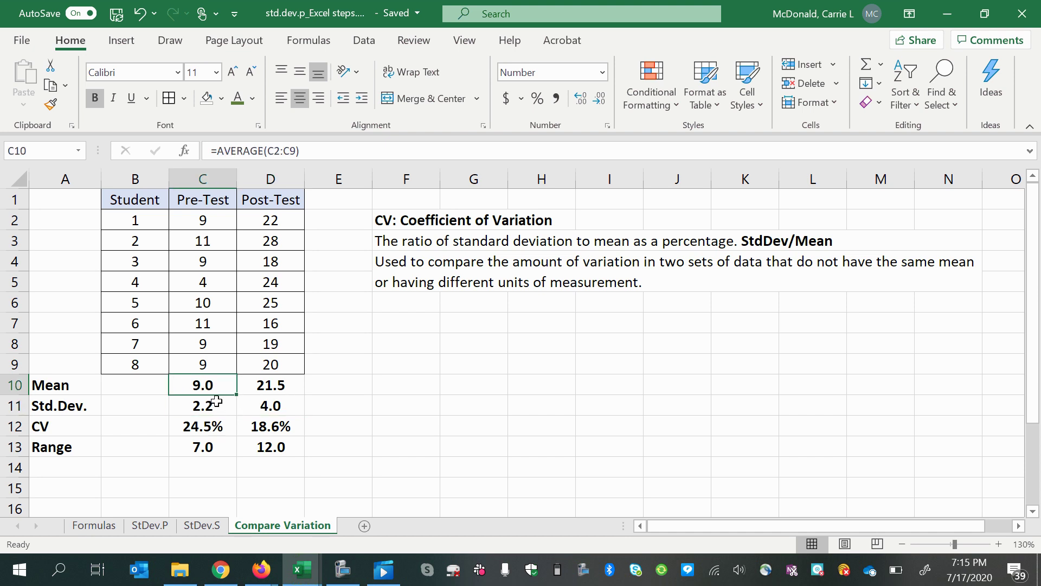
pyautogui.click(228, 426)
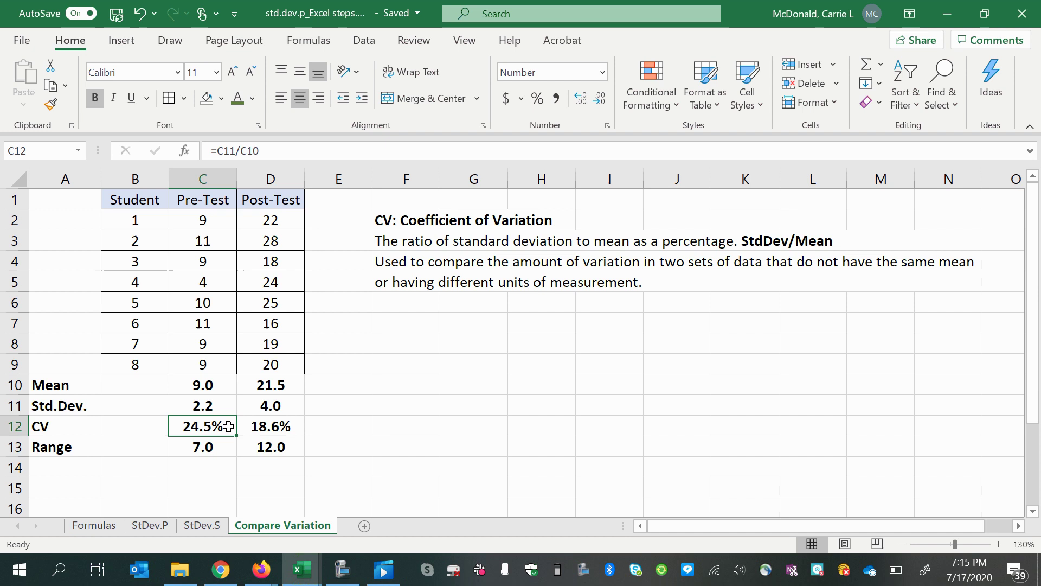
pyautogui.moveTo(228, 426); pyautogui.dragTo(268, 426)
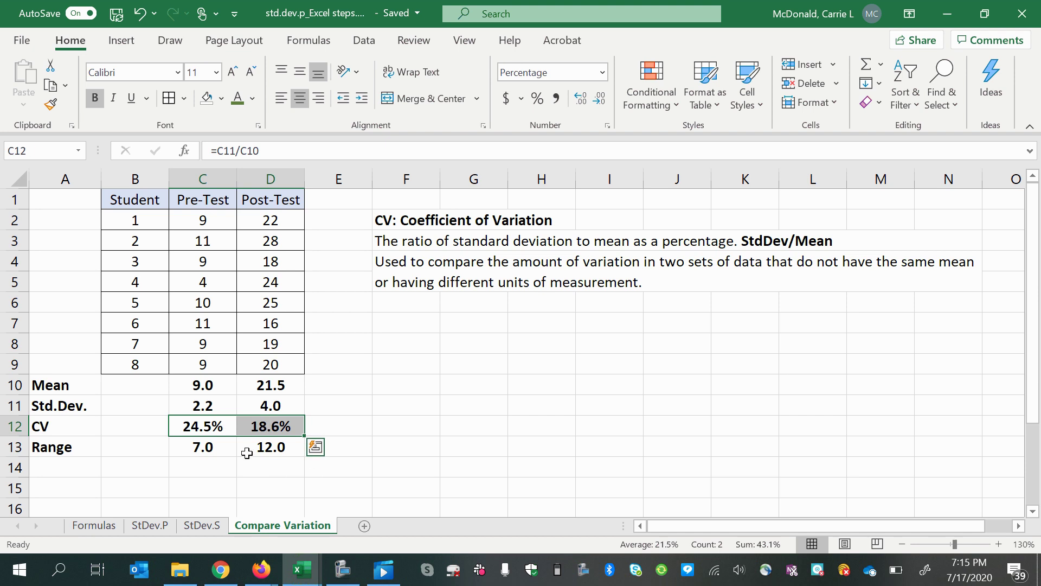
pyautogui.click(210, 428)
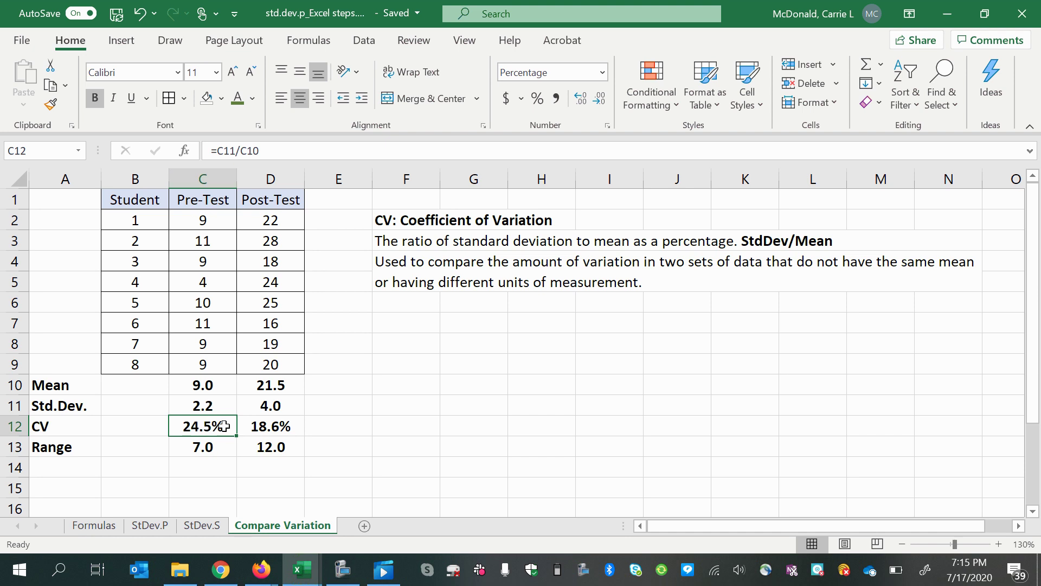
pyautogui.click(270, 426)
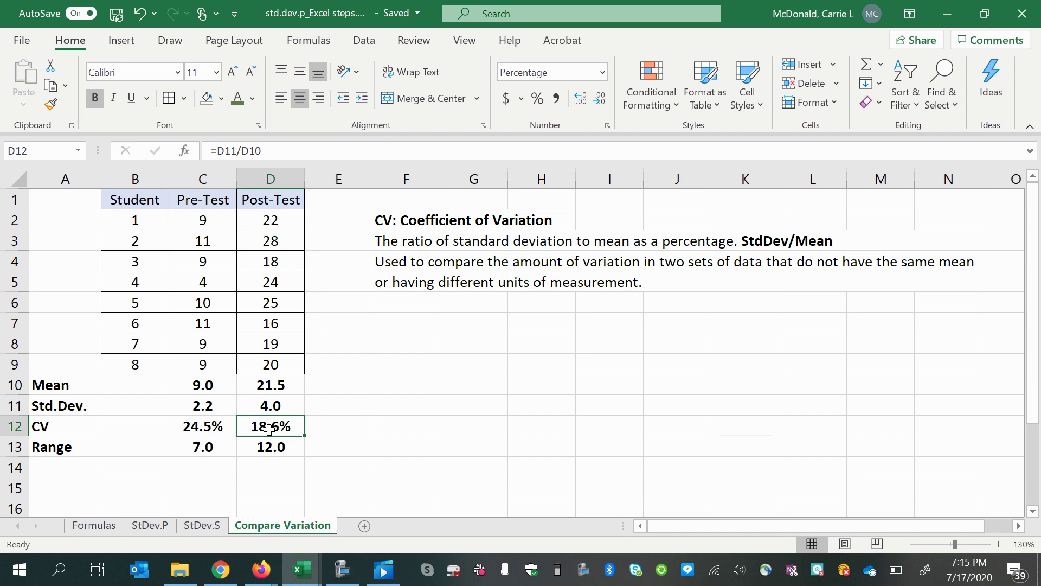
pyautogui.click(217, 448)
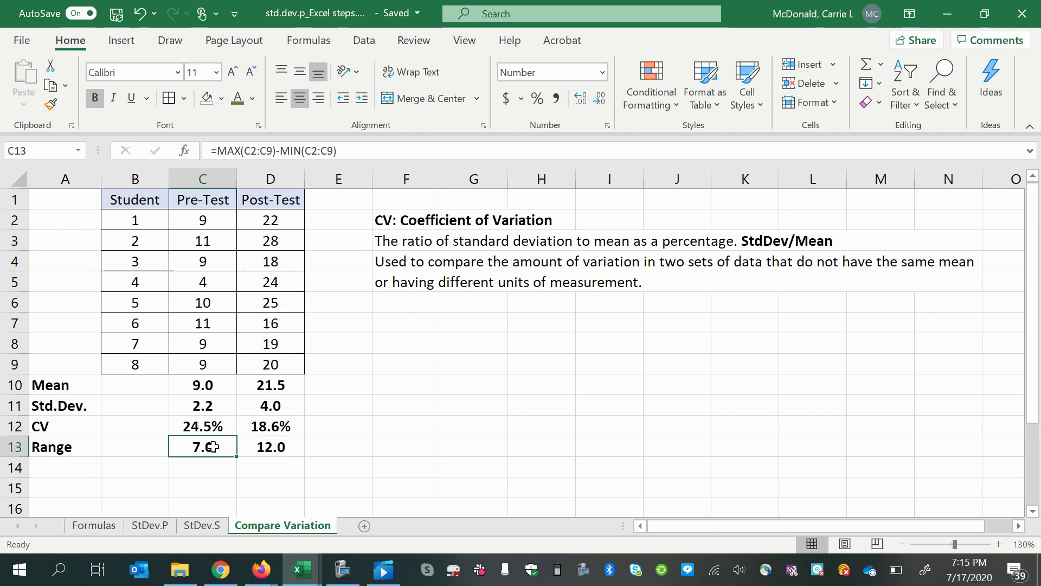
pyautogui.click(283, 446)
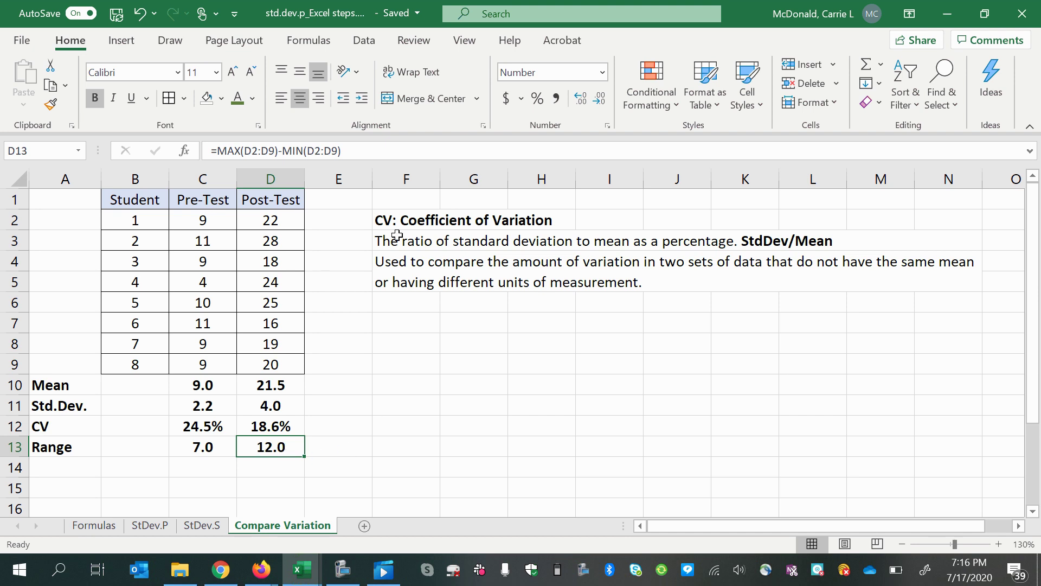
pyautogui.click(387, 220)
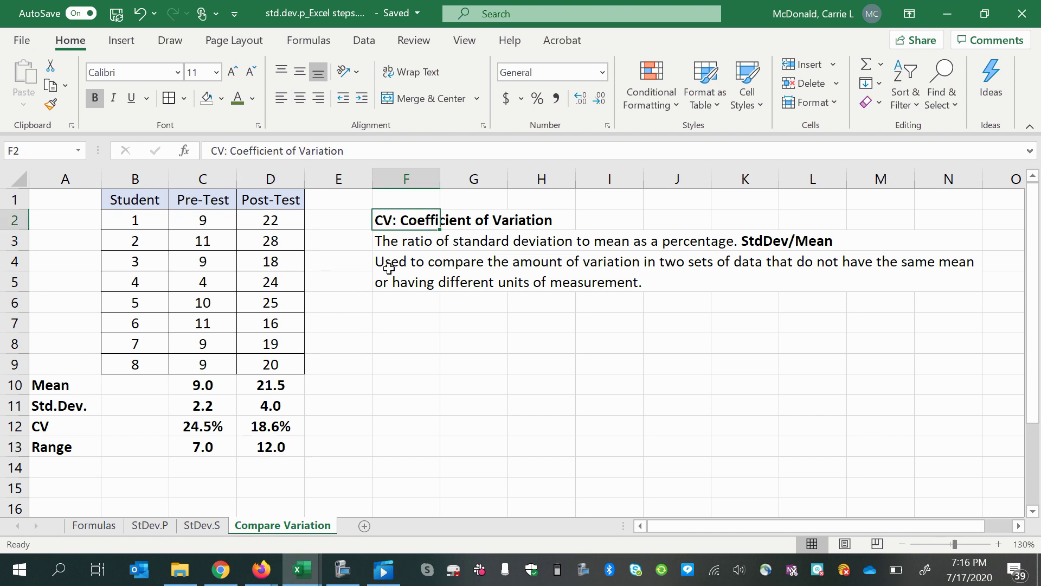
pyautogui.click(380, 241)
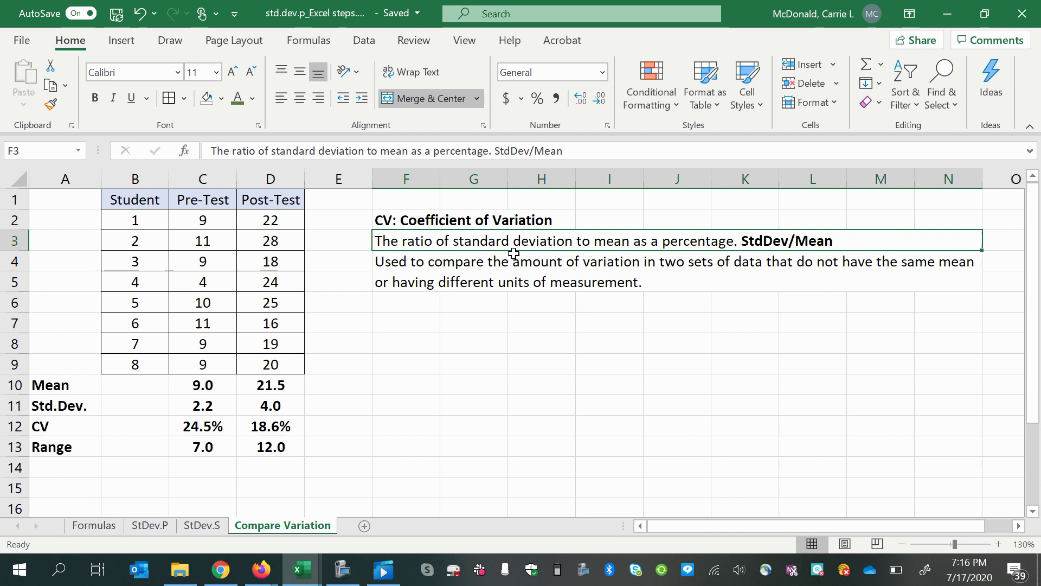
pyautogui.click(393, 272)
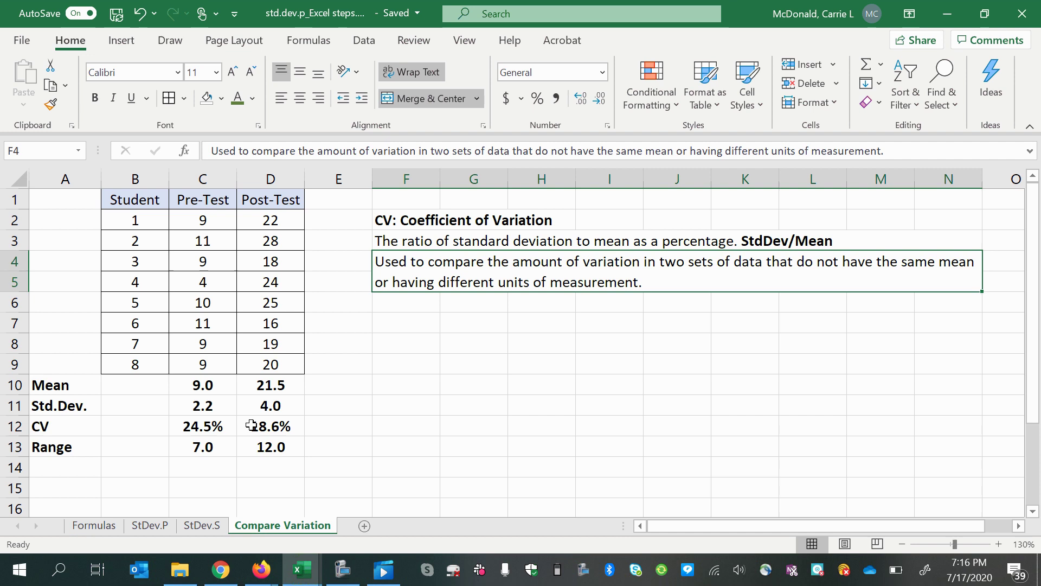
pyautogui.click(214, 422)
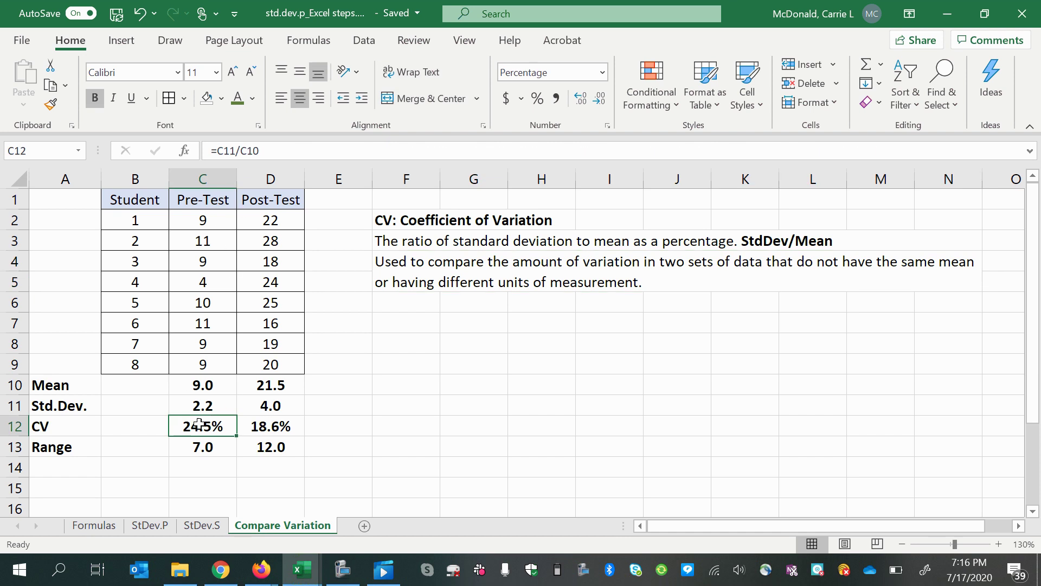
pyautogui.click(201, 444)
pyautogui.click(198, 431)
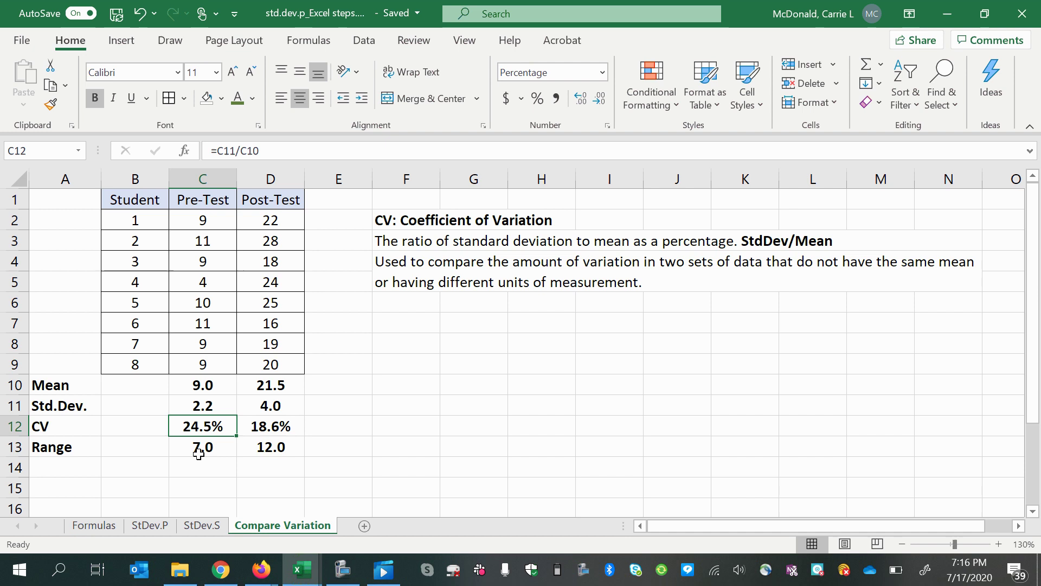